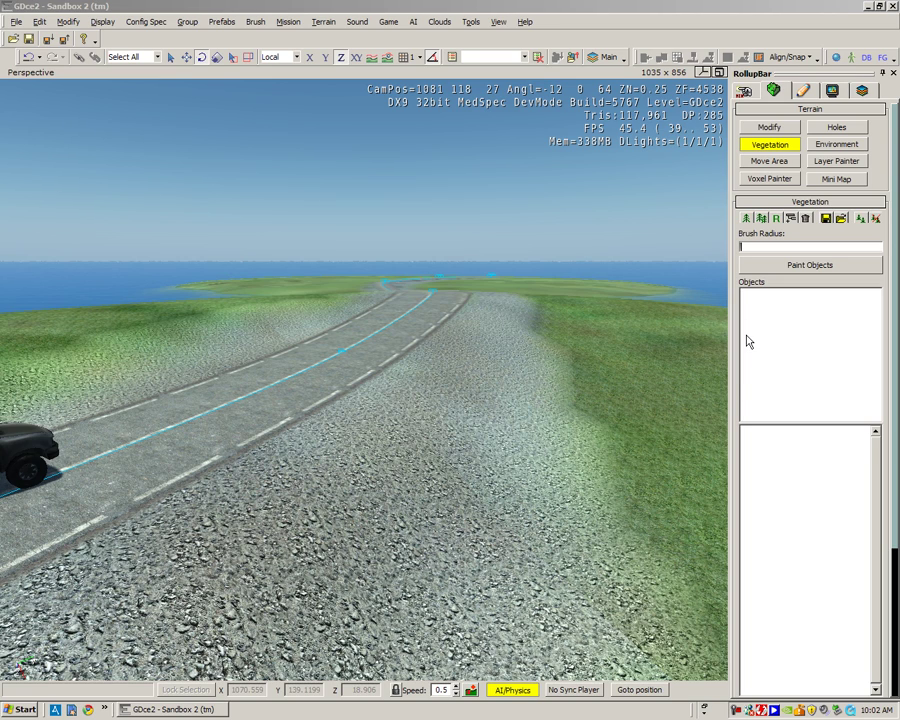
# Add beach_rock_med_c.cgf from the beach_rocks folder to the vegetation objects.
pyautogui.click(746, 91)
pyautogui.click(773, 91)
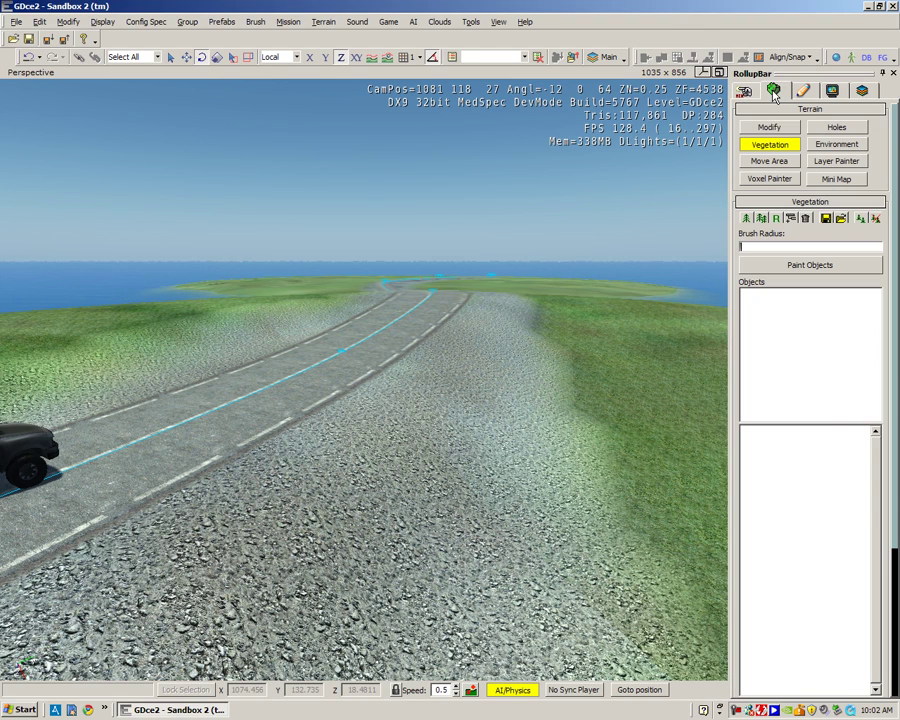
pyautogui.click(745, 219)
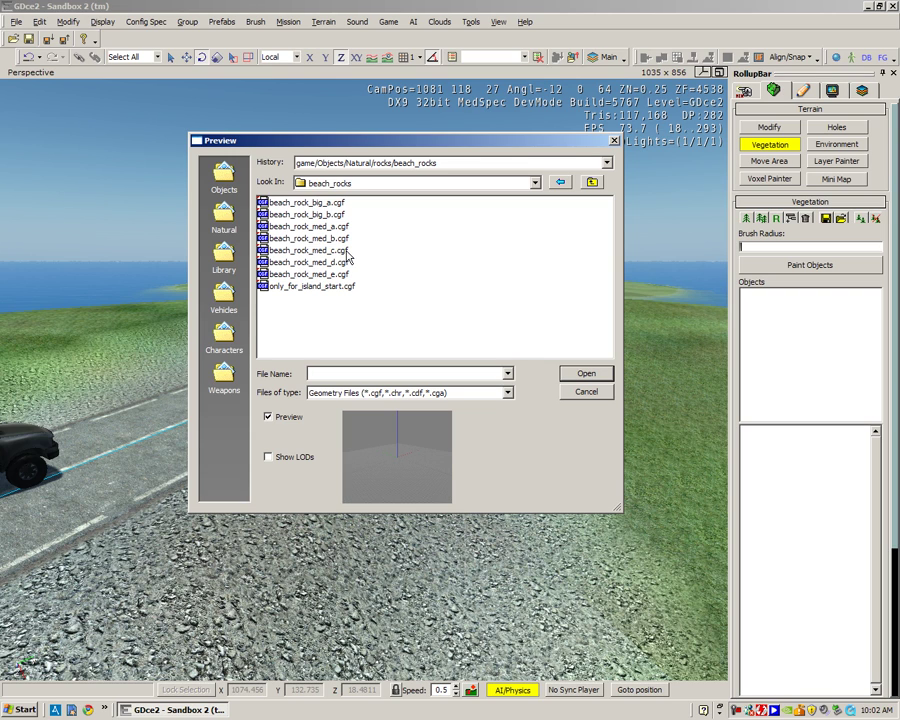
pyautogui.click(305, 251)
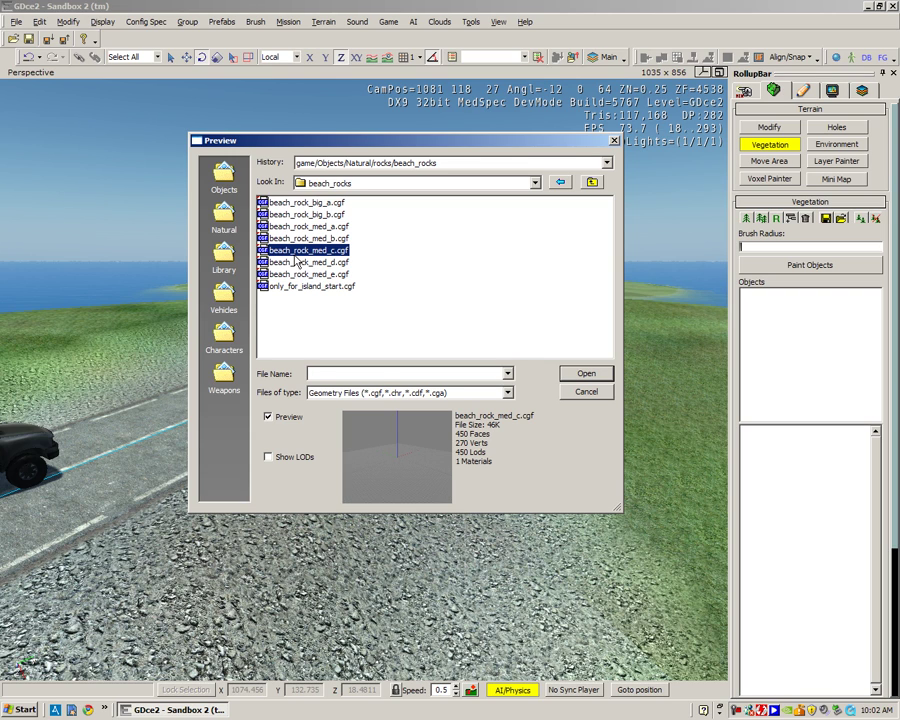
pyautogui.click(580, 375)
# Place one beach_rock_med_c on the gravel shoulder beside the road.
pyautogui.click(791, 307)
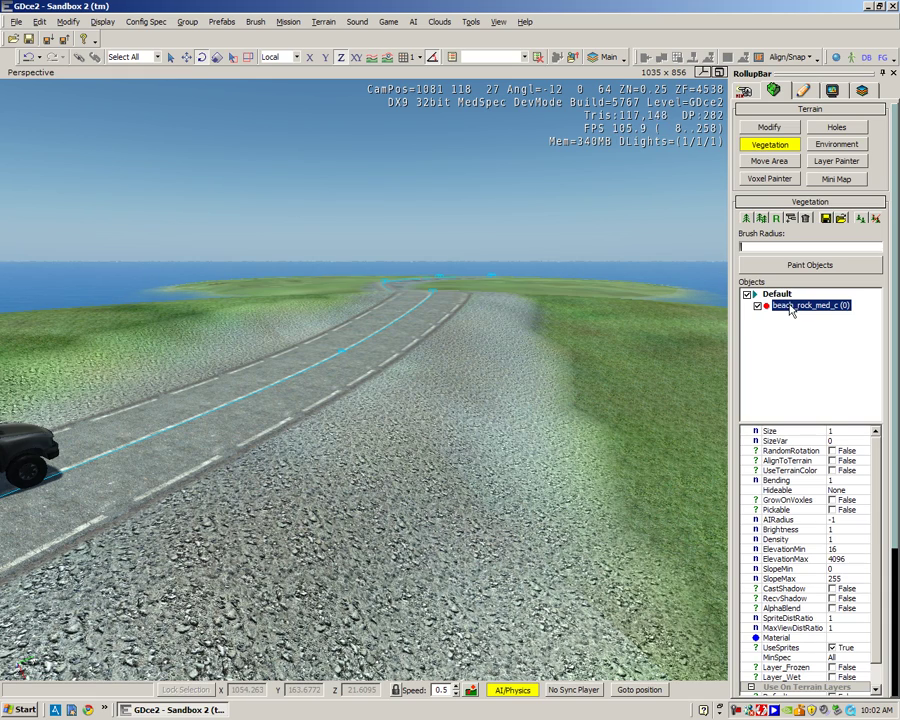
pyautogui.moveTo(508, 408); pyautogui.dragTo(492, 413, button='right')
pyautogui.click(492, 413)
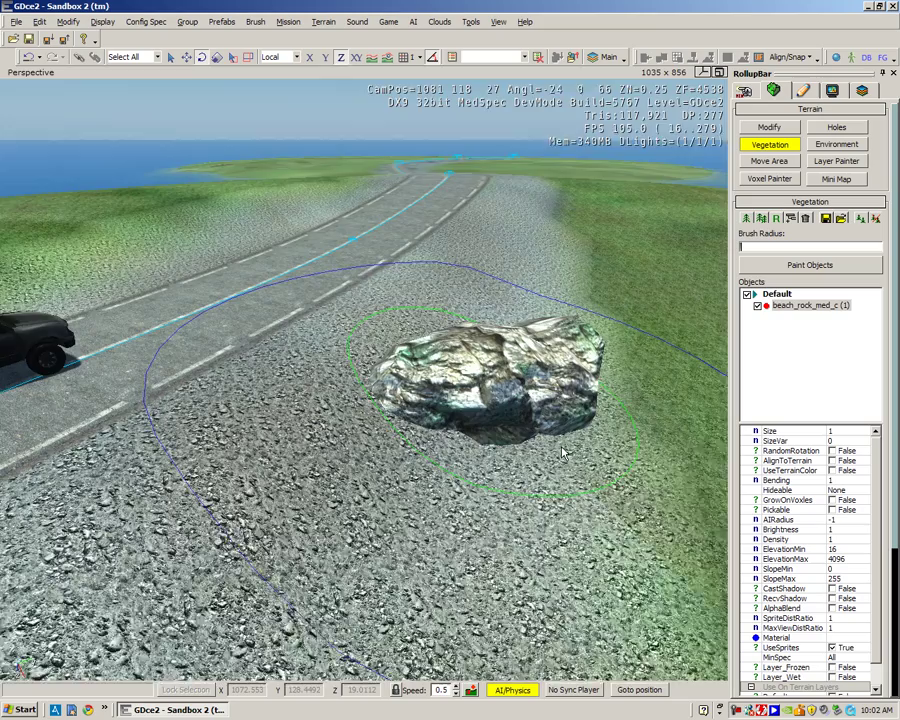
# Try to pick the placed rock in the viewport for moving with the Select and Move tools.
pyautogui.moveTo(550, 450); pyautogui.dragTo(518, 455, button='right')
pyautogui.press('w')
pyautogui.press('s')
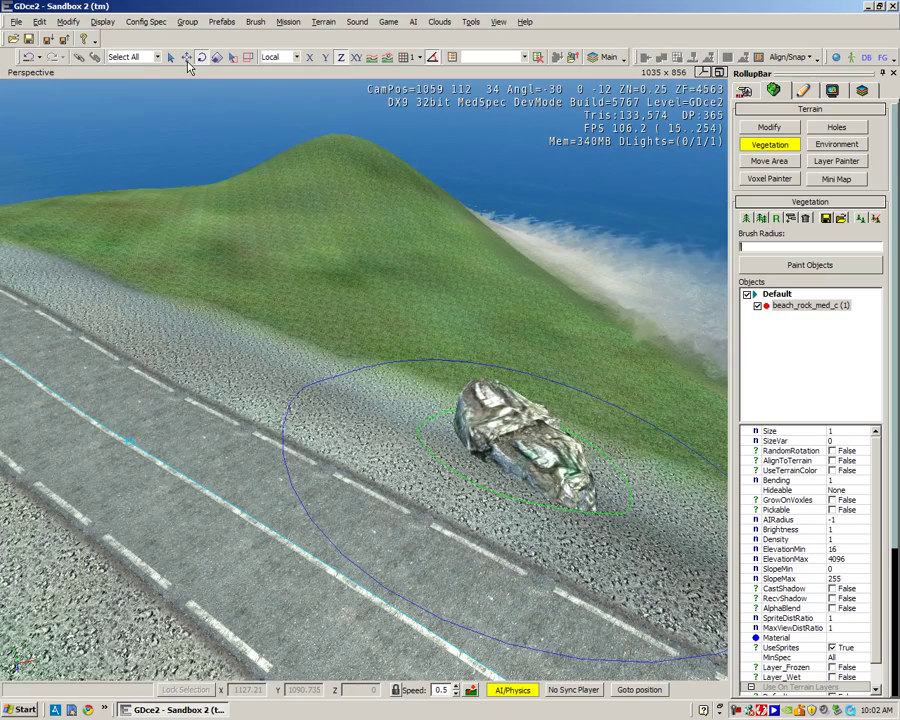
pyautogui.click(172, 58)
pyautogui.moveTo(599, 506); pyautogui.dragTo(347, 326)
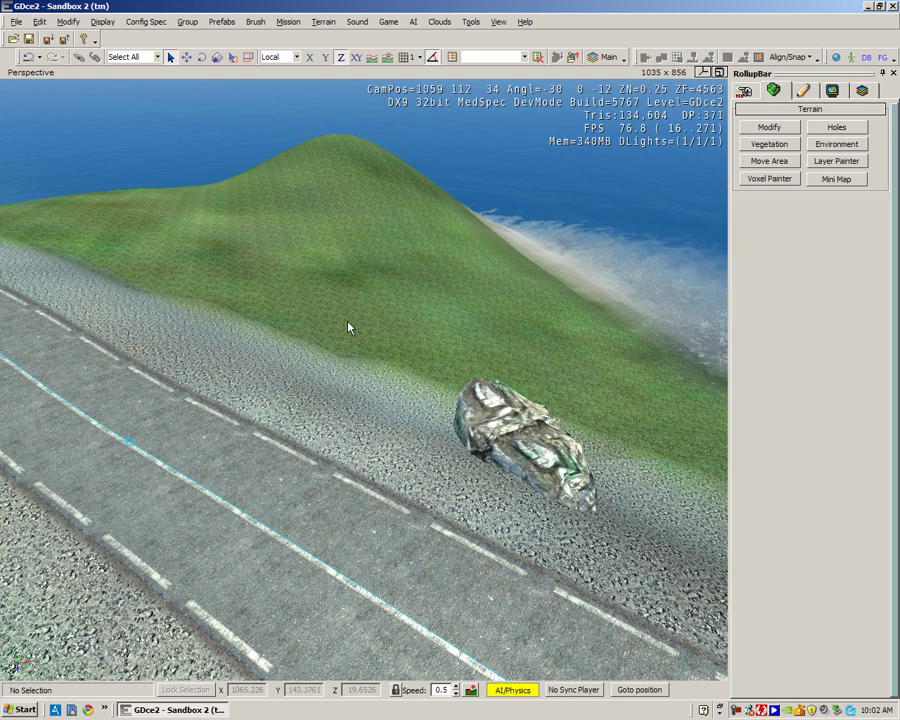
pyautogui.click(187, 57)
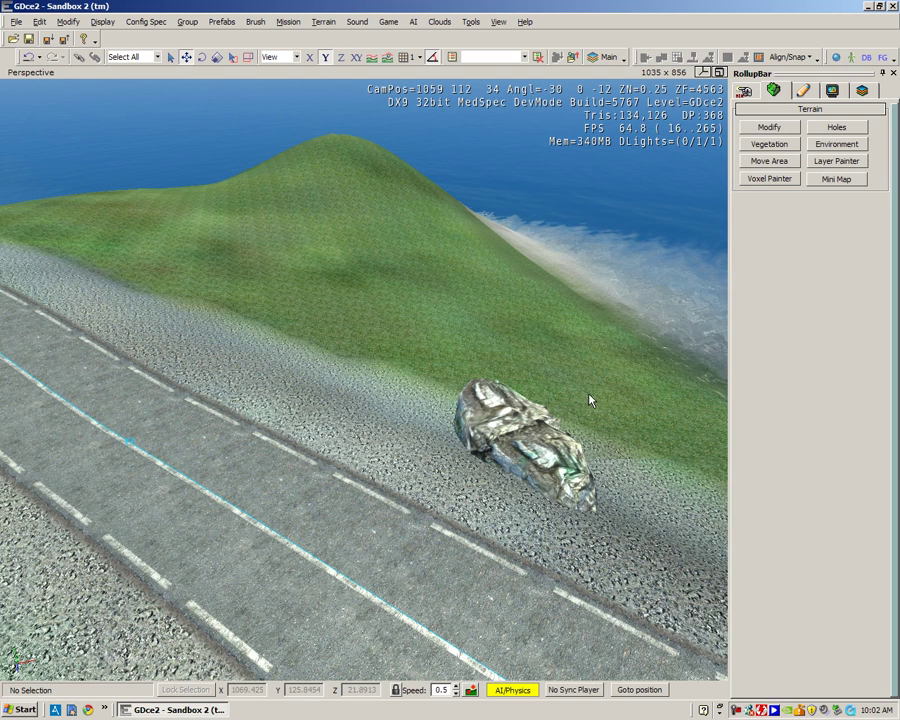
# Return to vegetation editing, place a second beach_rock_med_c on the gravel across the road and nudge it slightly.
pyautogui.click(786, 147)
pyautogui.click(776, 294)
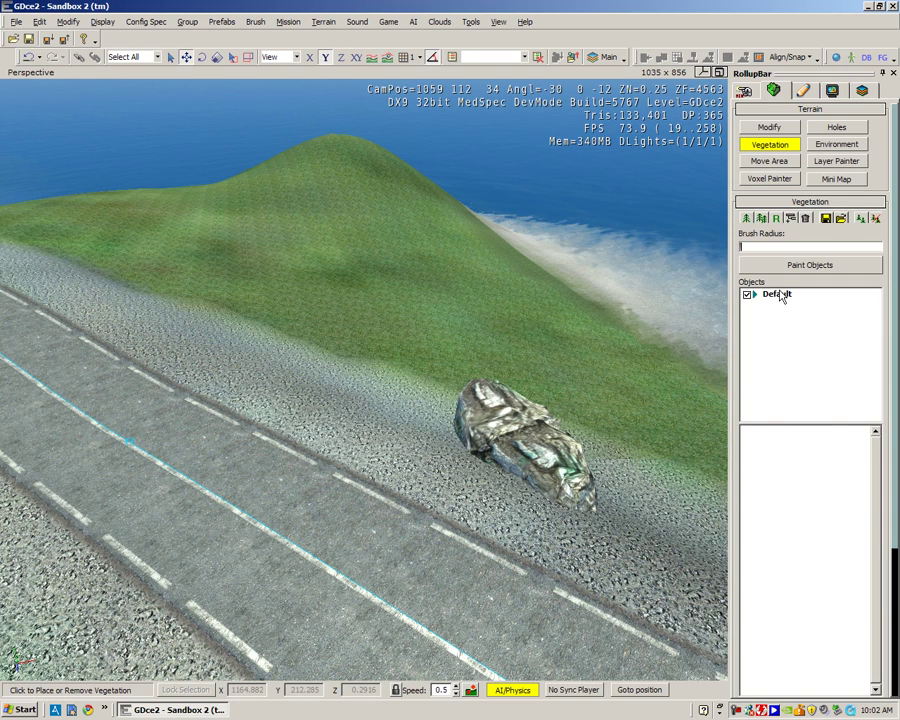
pyautogui.doubleClick(774, 297)
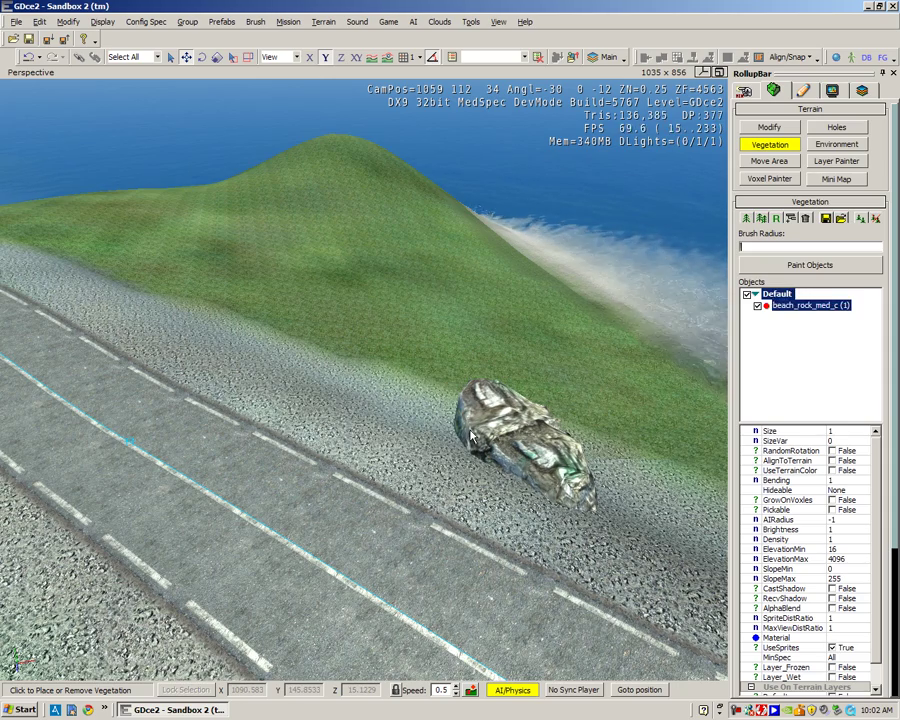
pyautogui.moveTo(424, 452); pyautogui.dragTo(374, 418, button='right')
pyautogui.click(334, 383)
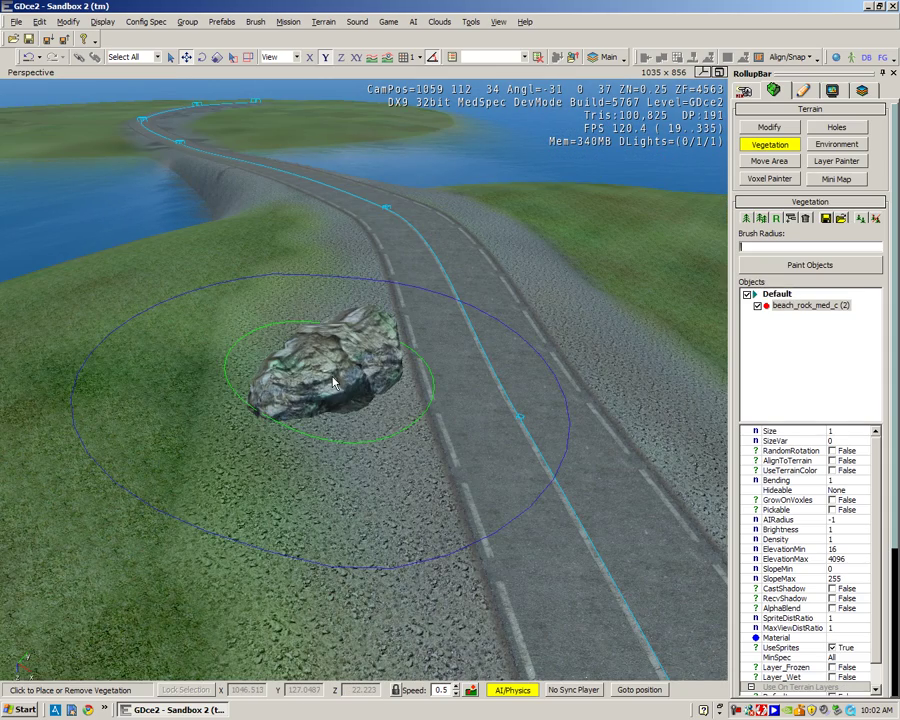
pyautogui.moveTo(334, 383)
pyautogui.mouseDown()
pyautogui.moveTo(234, 378)
pyautogui.moveTo(298, 373)
pyautogui.mouseUp()
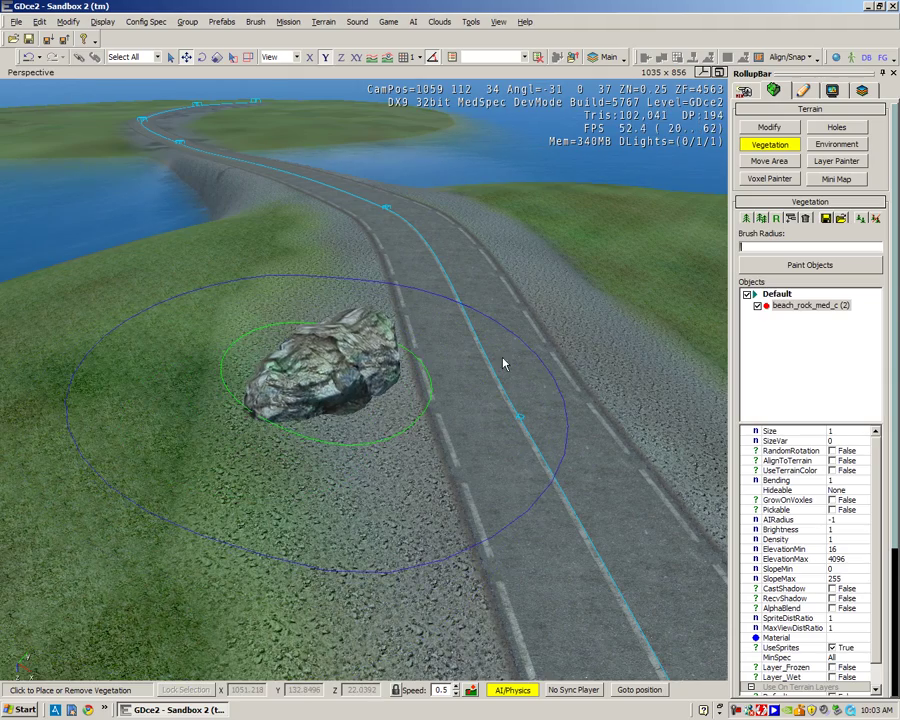
# Enable CastShadow for the beach_rock_med_c vegetation object.
pyautogui.moveTo(558, 356); pyautogui.dragTo(620, 325, button='right')
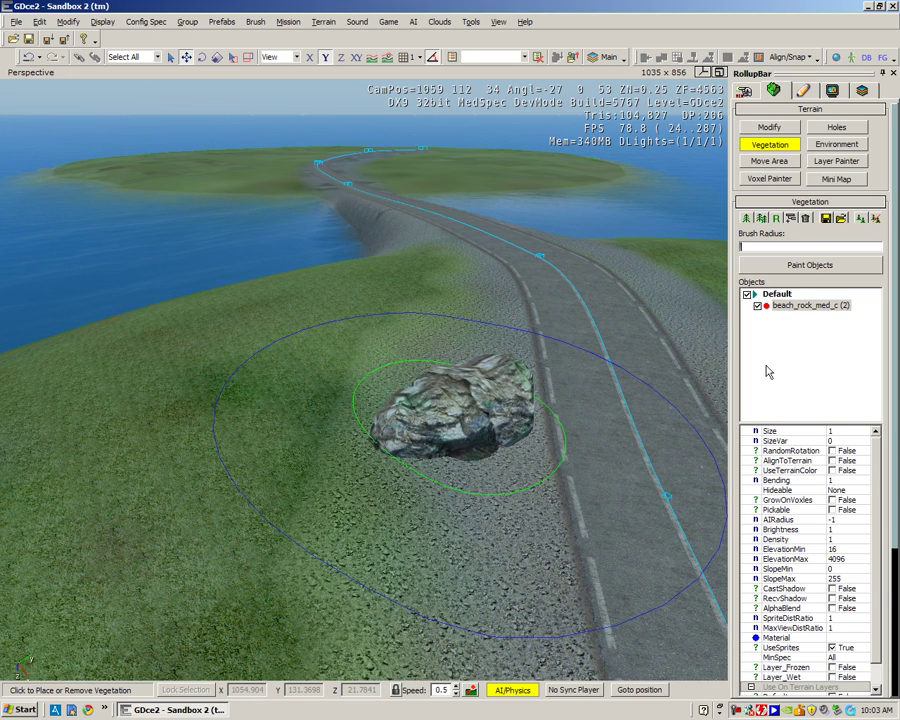
pyautogui.moveTo(876, 460); pyautogui.dragTo(874, 508)
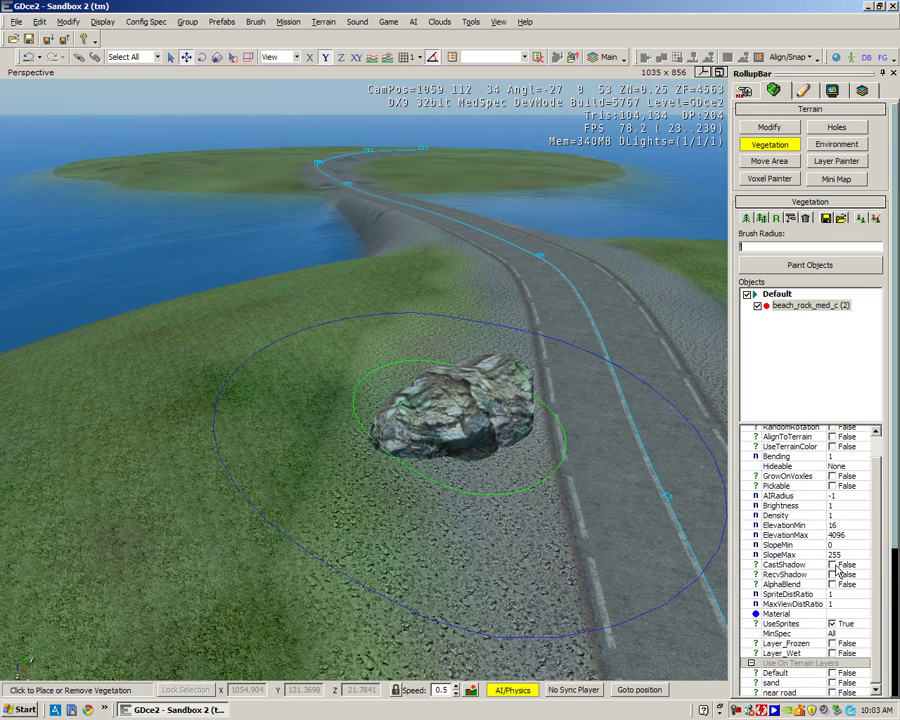
pyautogui.click(832, 565)
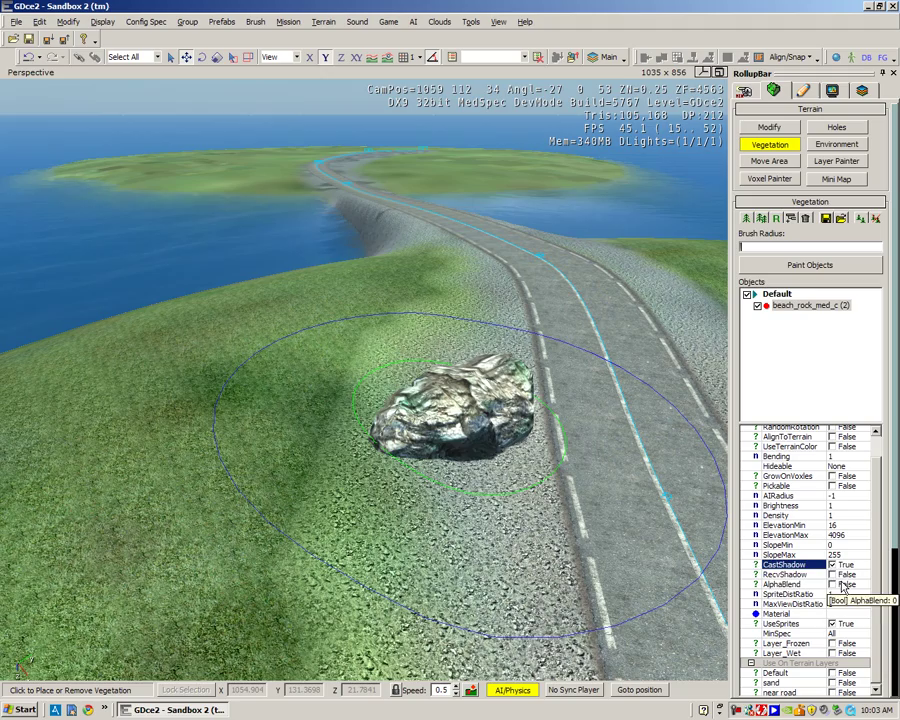
pyautogui.click(833, 576)
pyautogui.click(837, 586)
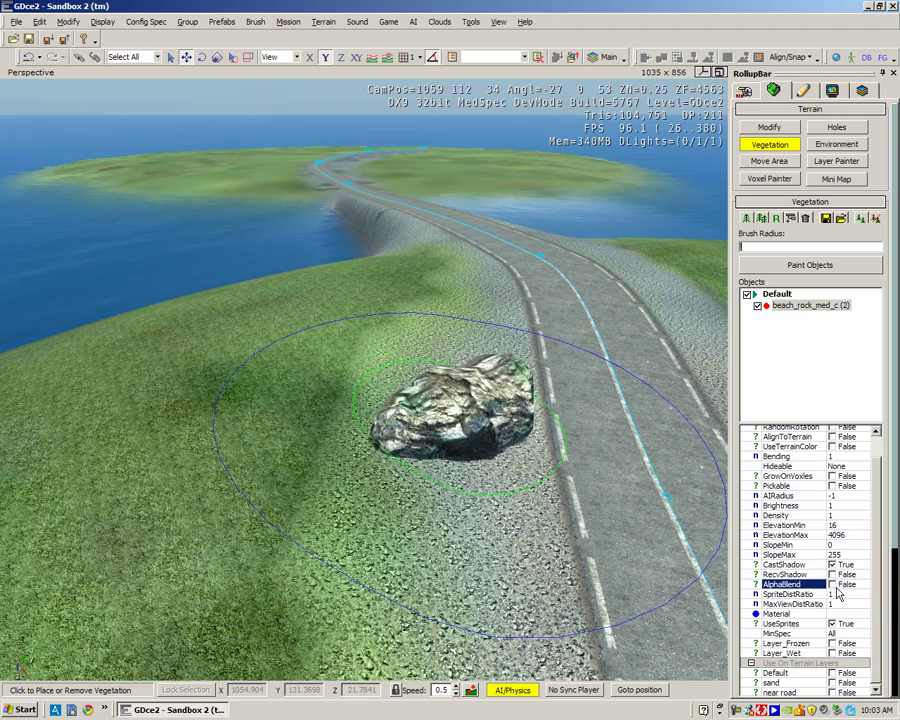
# Preview both roadside rocks at the High config spec and return the config spec to Medium.
pyautogui.click(497, 567)
pyautogui.moveTo(497, 567); pyautogui.dragTo(510, 578, button='right')
pyautogui.press('w')
pyautogui.press('a')
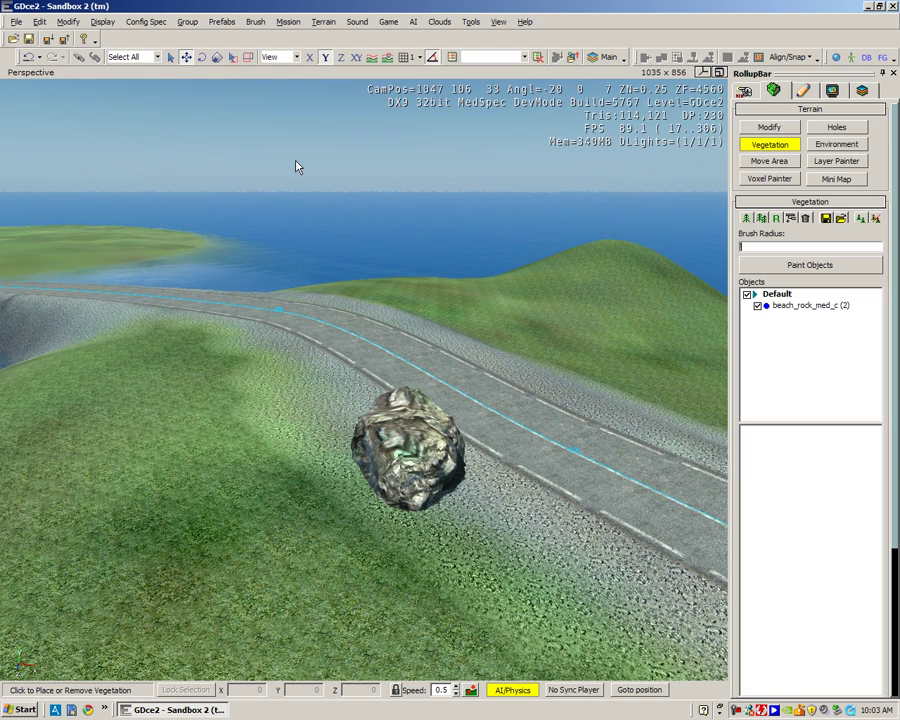
pyautogui.click(148, 21)
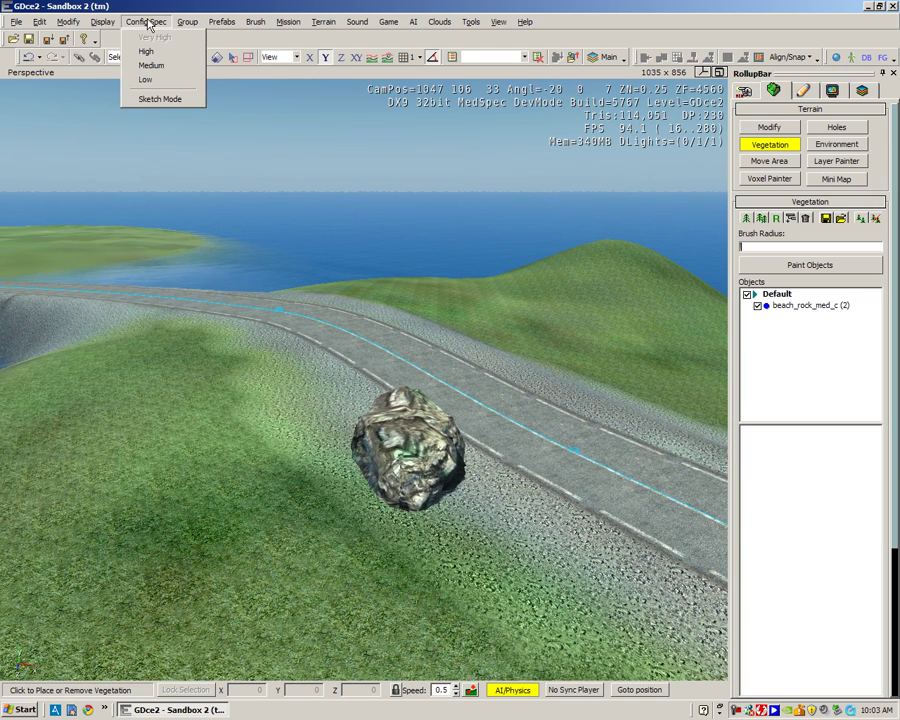
pyautogui.click(151, 52)
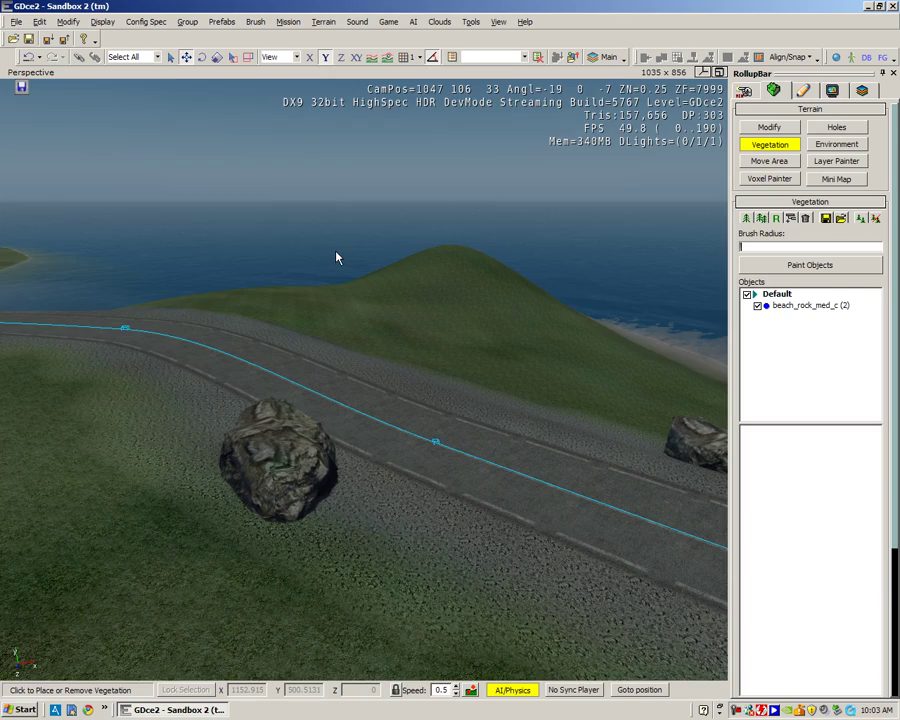
pyautogui.moveTo(346, 264); pyautogui.dragTo(486, 330, button='right')
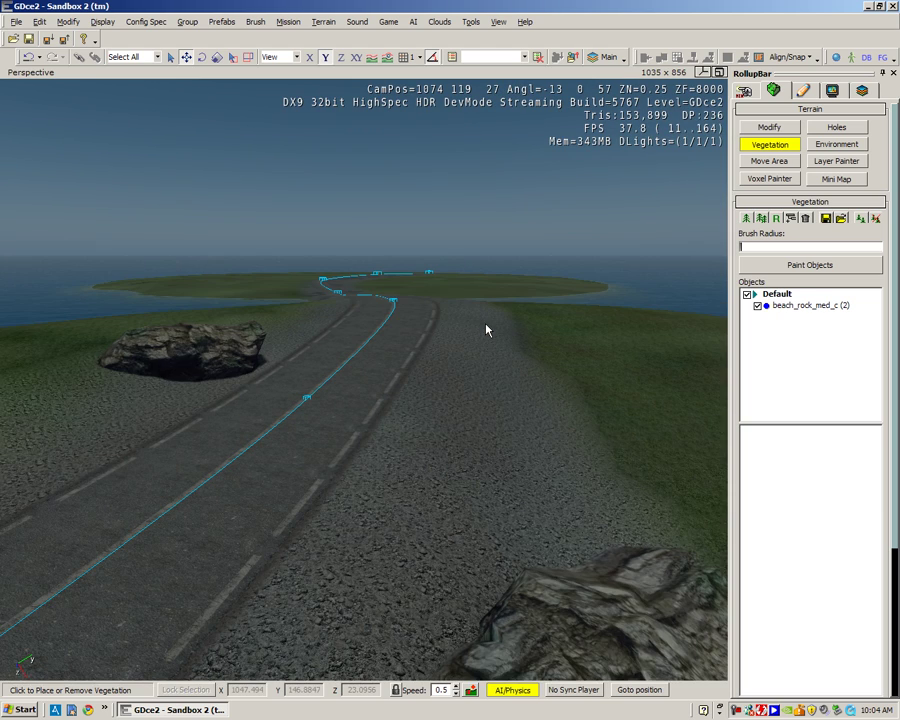
pyautogui.press('s')
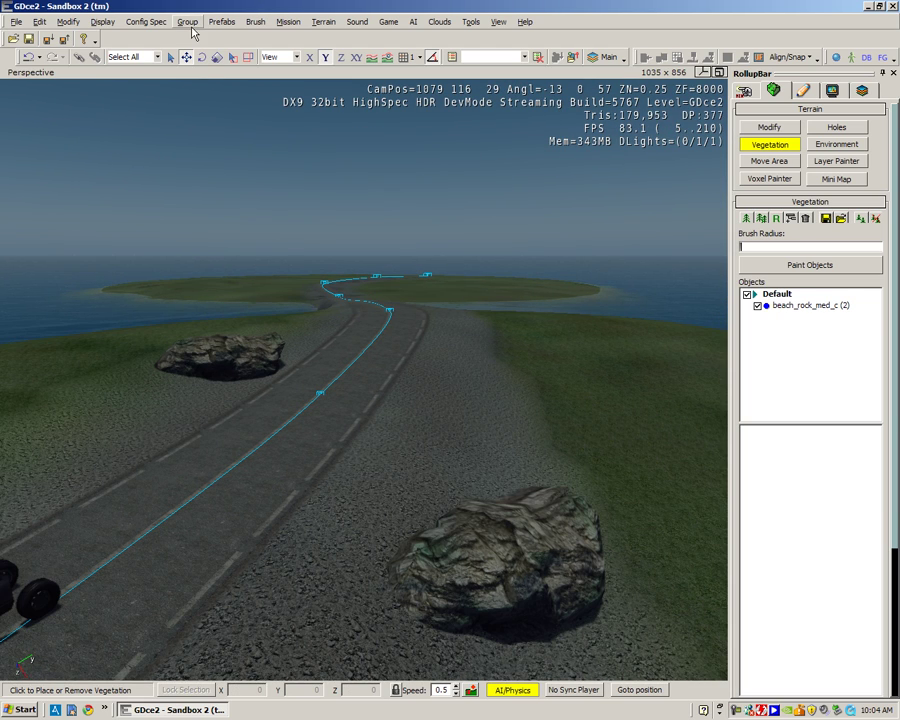
pyautogui.click(145, 21)
pyautogui.press('Escape')
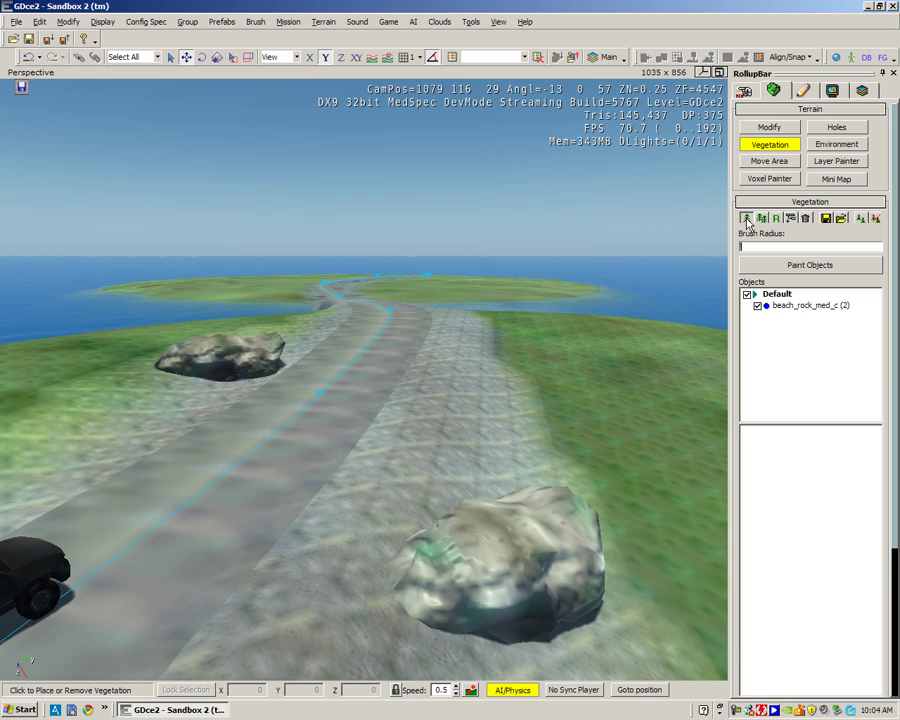
# Add grass_a.cgf from the Natural ground_plants/grass folder to the vegetation objects.
pyautogui.click(746, 219)
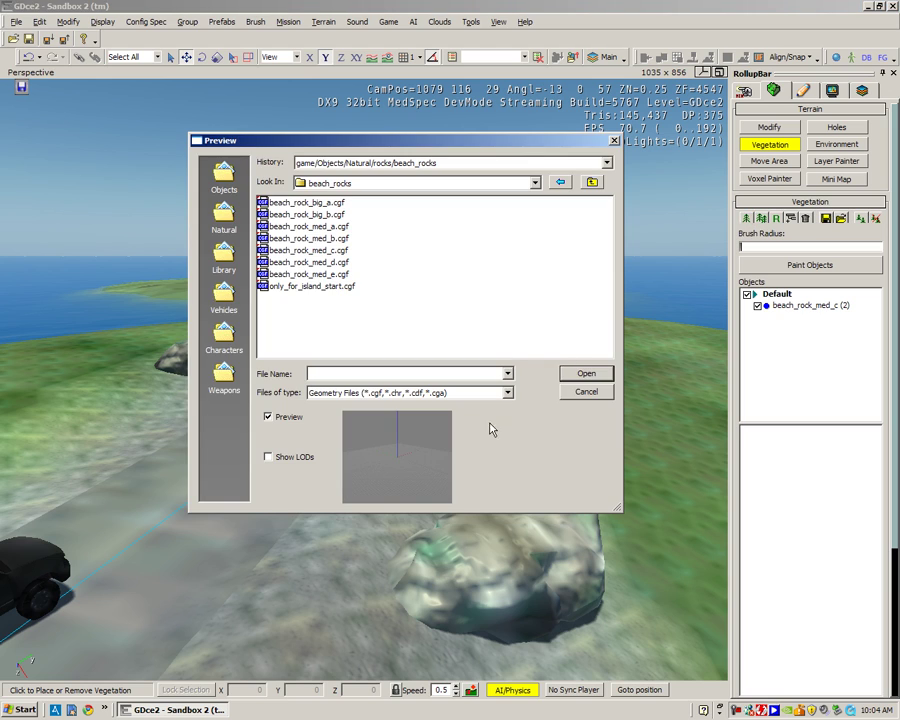
pyautogui.click(224, 215)
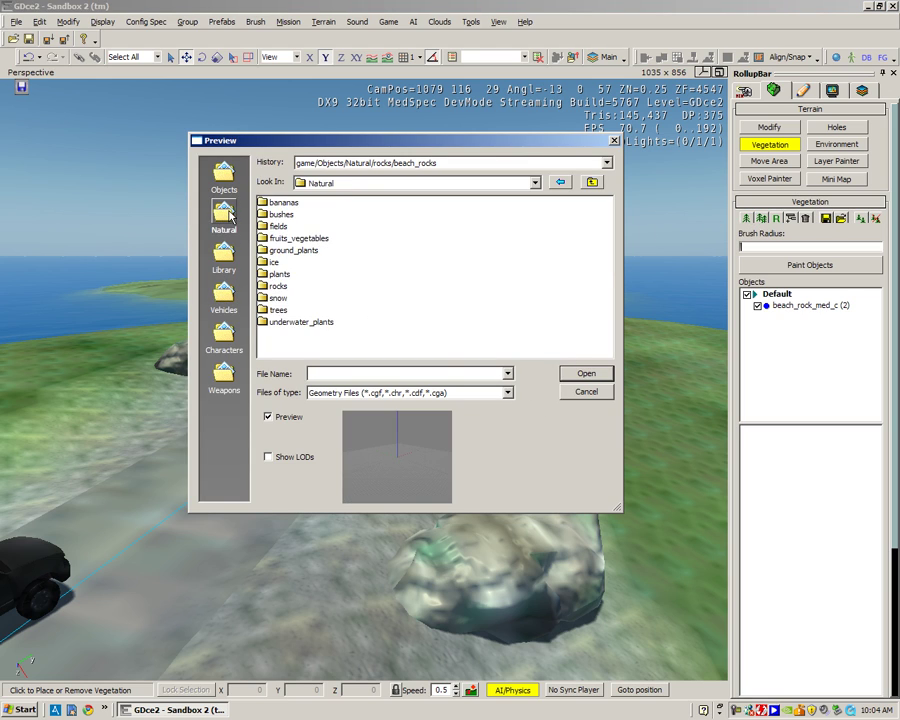
pyautogui.doubleClick(272, 250)
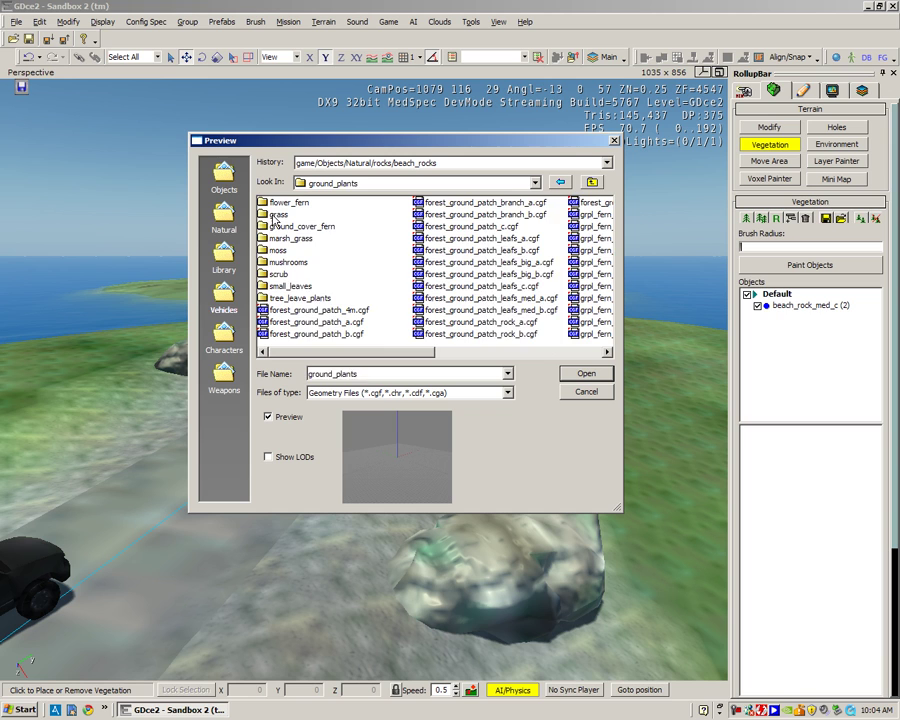
pyautogui.doubleClick(274, 214)
pyautogui.click(425, 238)
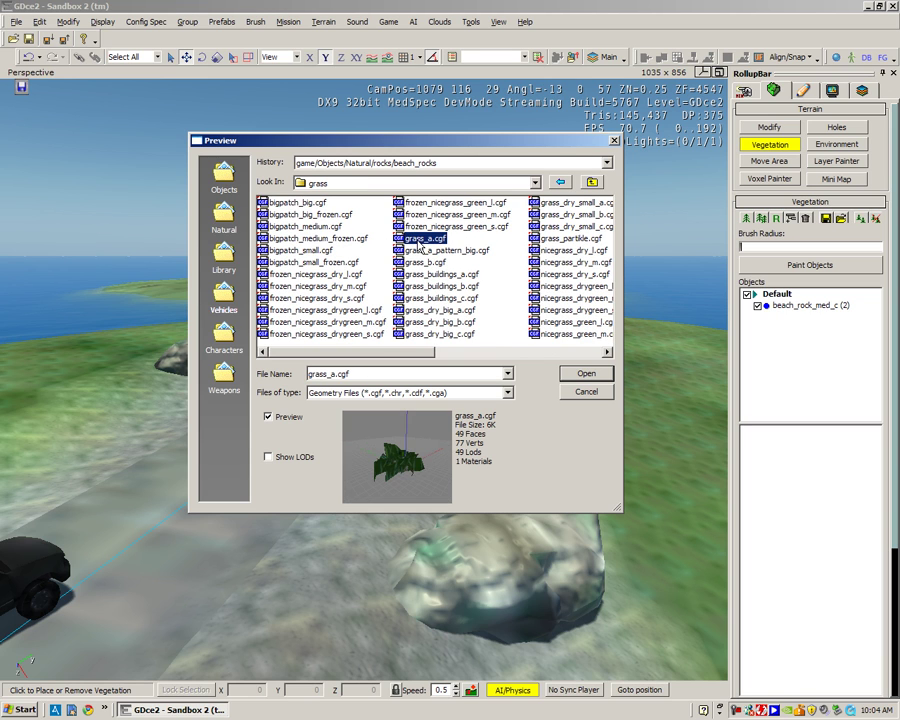
pyautogui.click(585, 375)
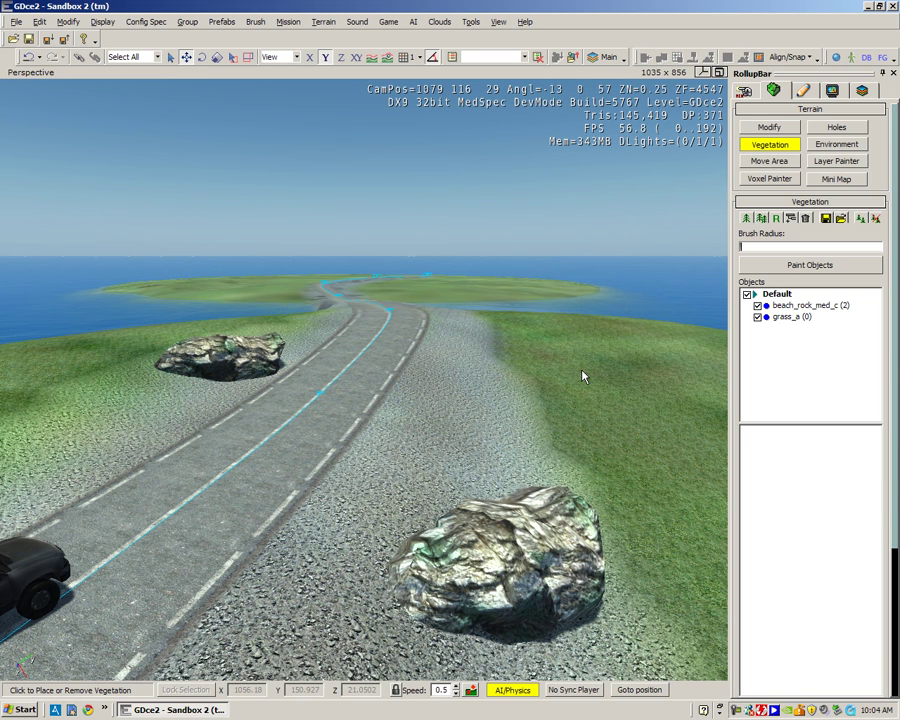
# Enable RandomRotation for the grass_a vegetation object.
pyautogui.click(787, 318)
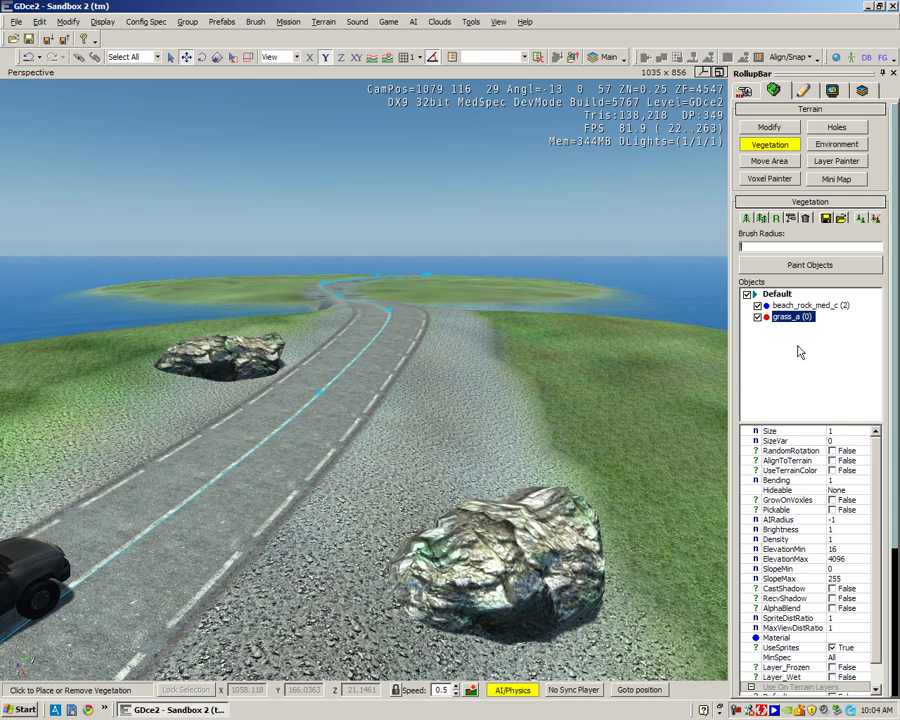
pyautogui.click(832, 451)
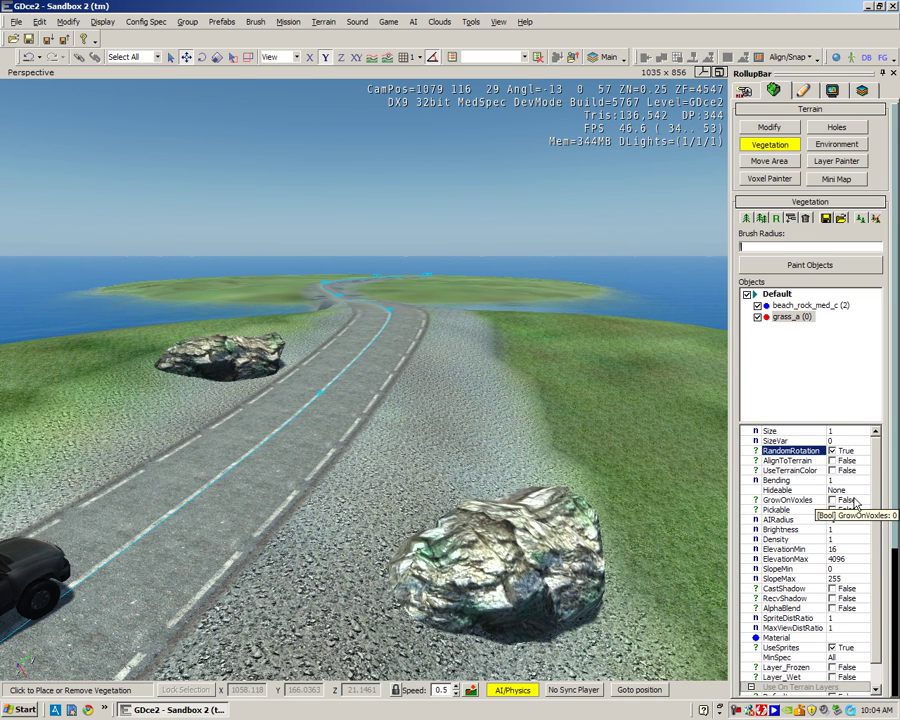
# Set grass_a's SpriteDistRatio to 3 and its MaxViewDistRatio to 5.
pyautogui.moveTo(877, 477); pyautogui.dragTo(878, 507)
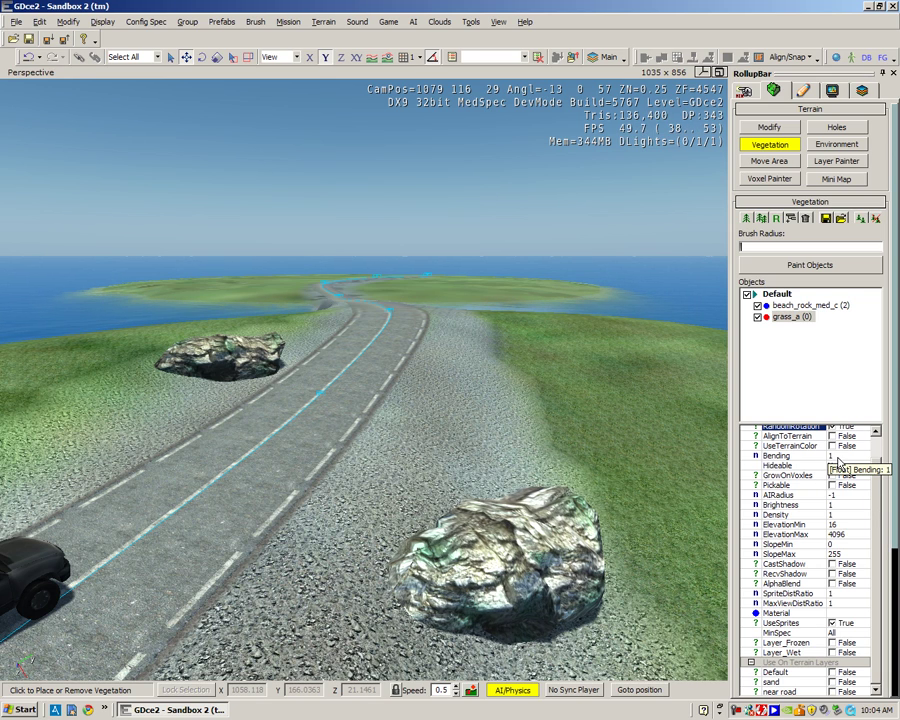
pyautogui.moveTo(896, 467); pyautogui.dragTo(898, 479)
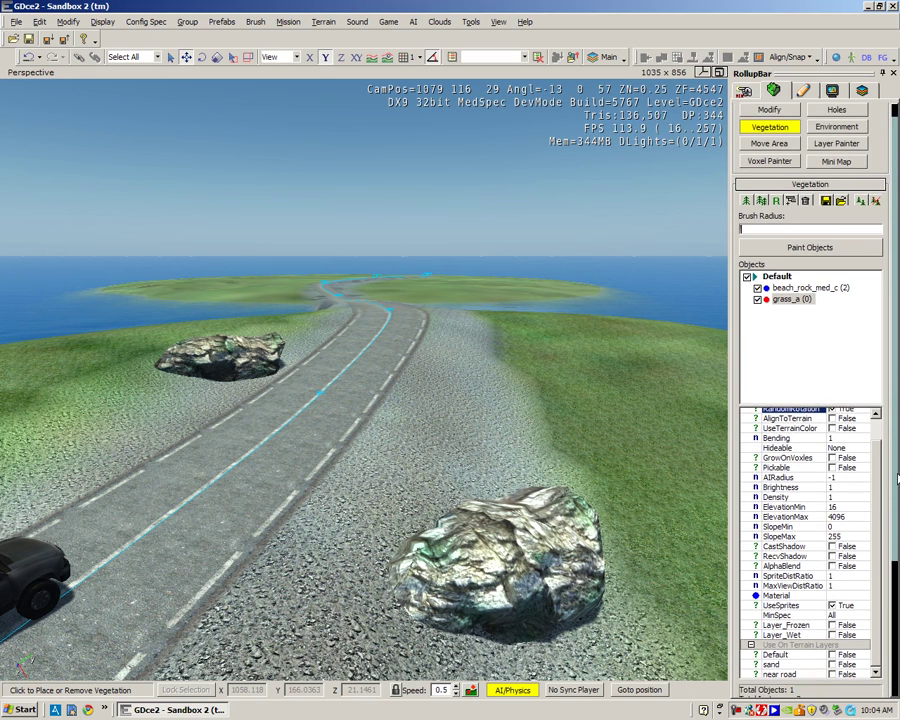
pyautogui.scroll(-3, 897, 478)
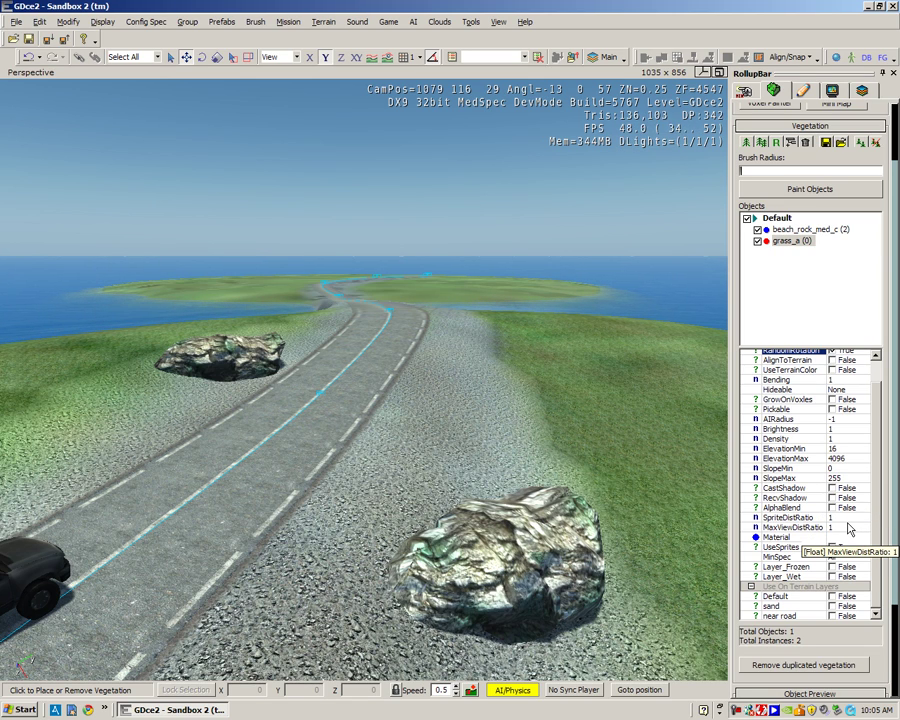
pyautogui.click(846, 517)
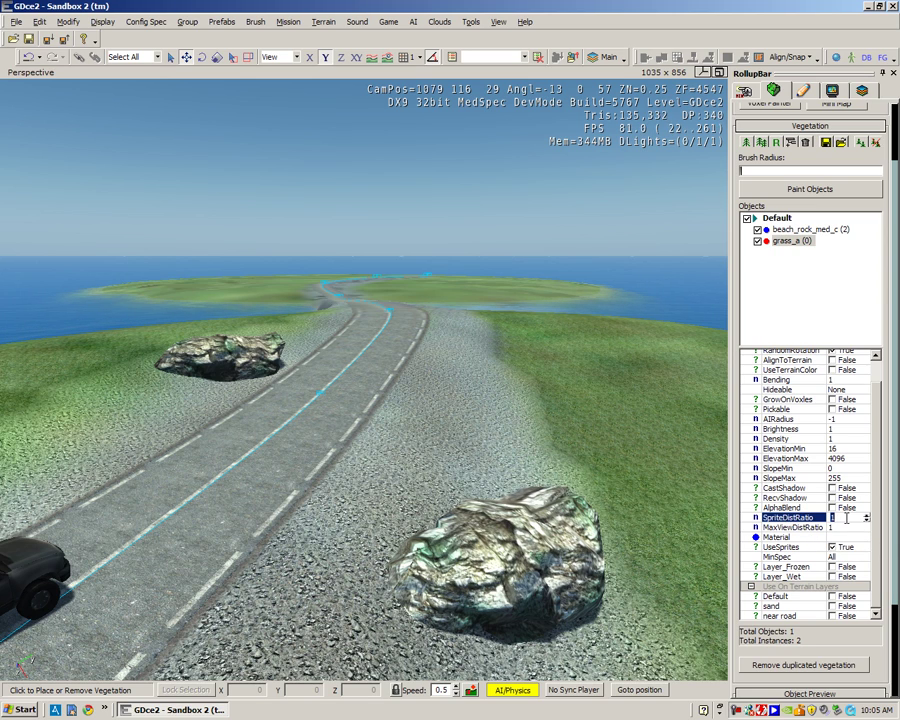
pyautogui.write('3')
pyautogui.click(843, 527)
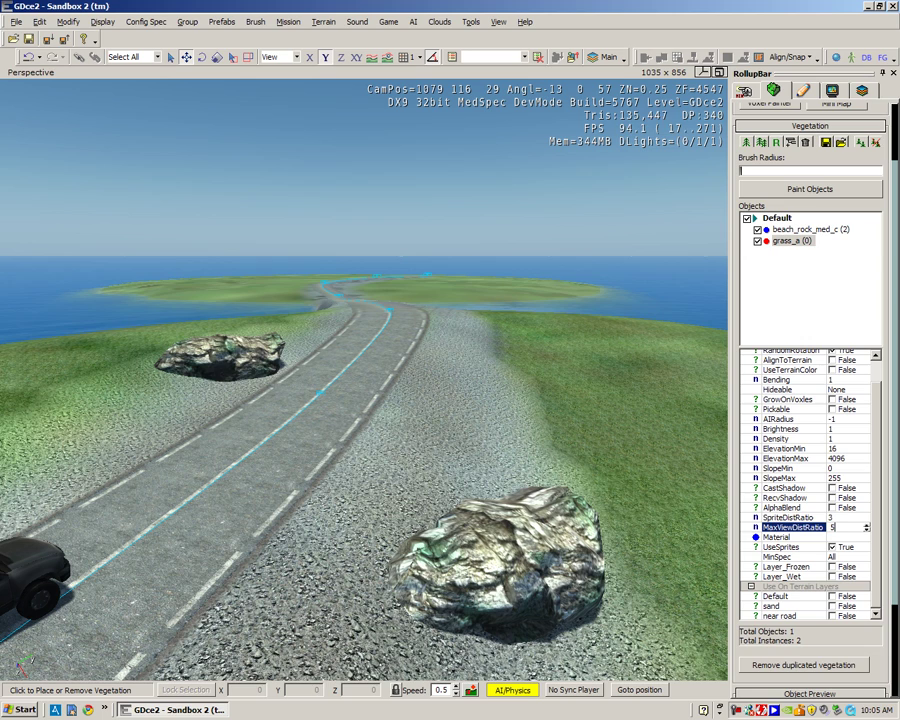
pyautogui.write('5')
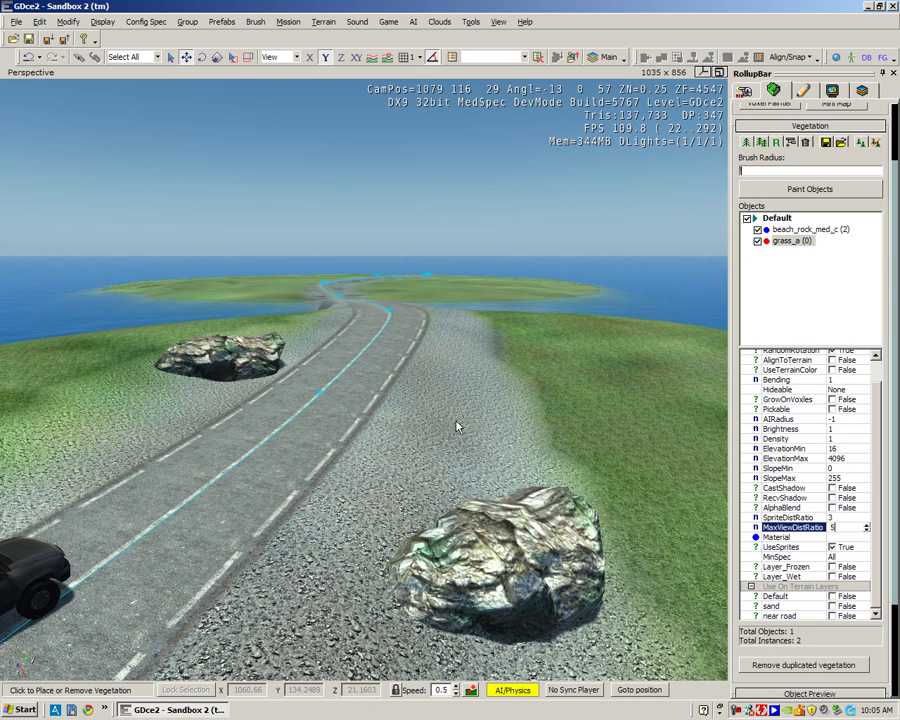
# Disable UseSprites for grass_a and place one instance on the gravel shoulder beside the road.
pyautogui.press('Return')
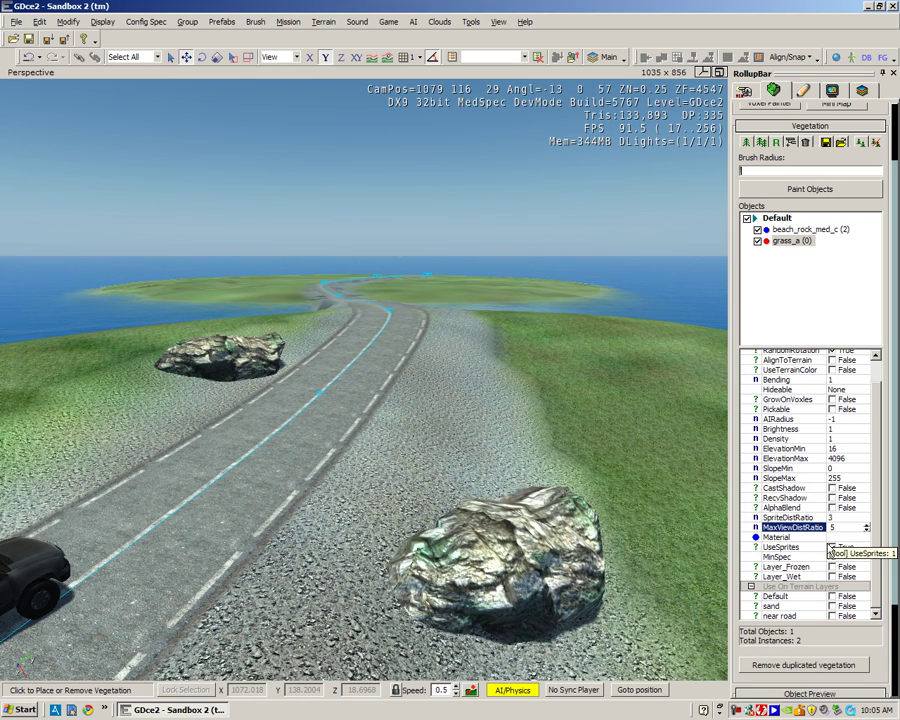
pyautogui.click(832, 547)
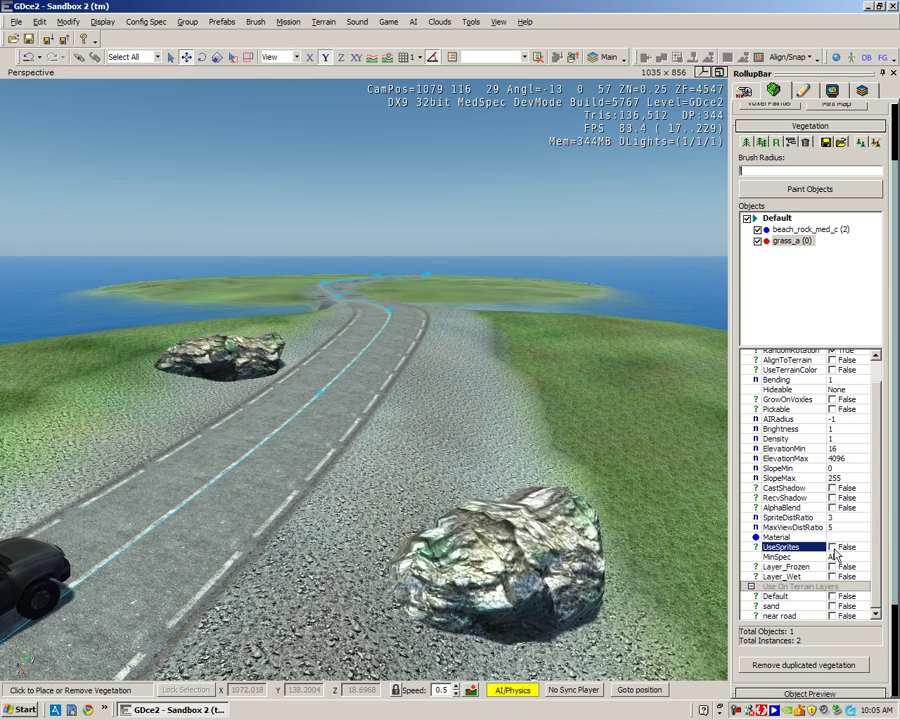
pyautogui.moveTo(590, 343)
pyautogui.mouseDown(button='right')
pyautogui.moveTo(575, 368)
pyautogui.moveTo(581, 359)
pyautogui.mouseUp(button='right')
pyautogui.press('w')
pyautogui.click(478, 376)
pyautogui.moveTo(511, 403); pyautogui.dragTo(513, 404, button='right')
pyautogui.press('w')
pyautogui.press('w')
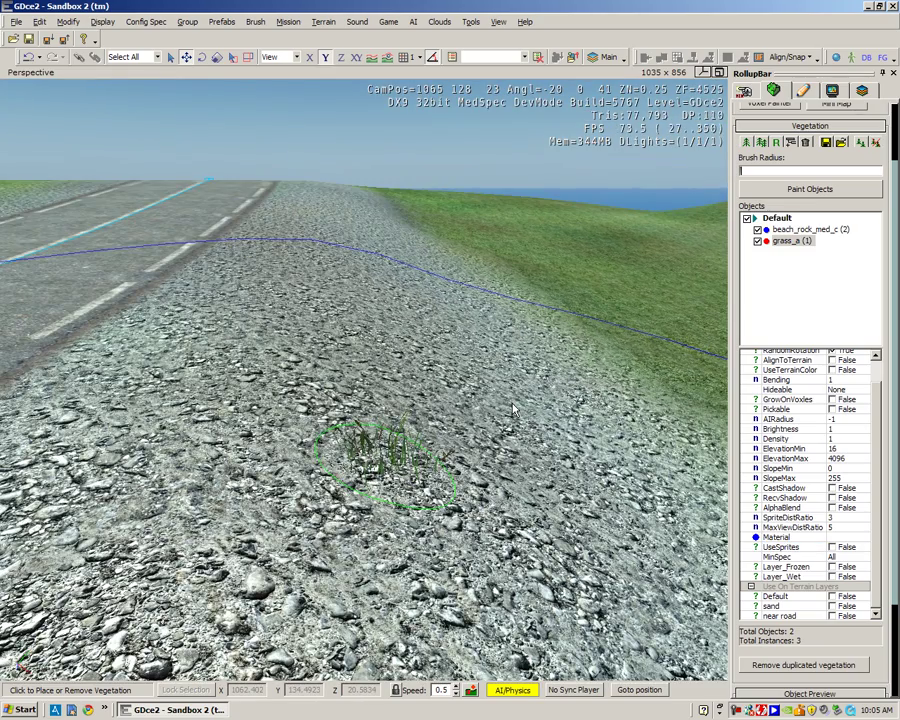
# Paint a dense patch of grass_a across the gravel shoulder and adjoining grass beyond the large rock, and inspect it up close.
pyautogui.click(784, 188)
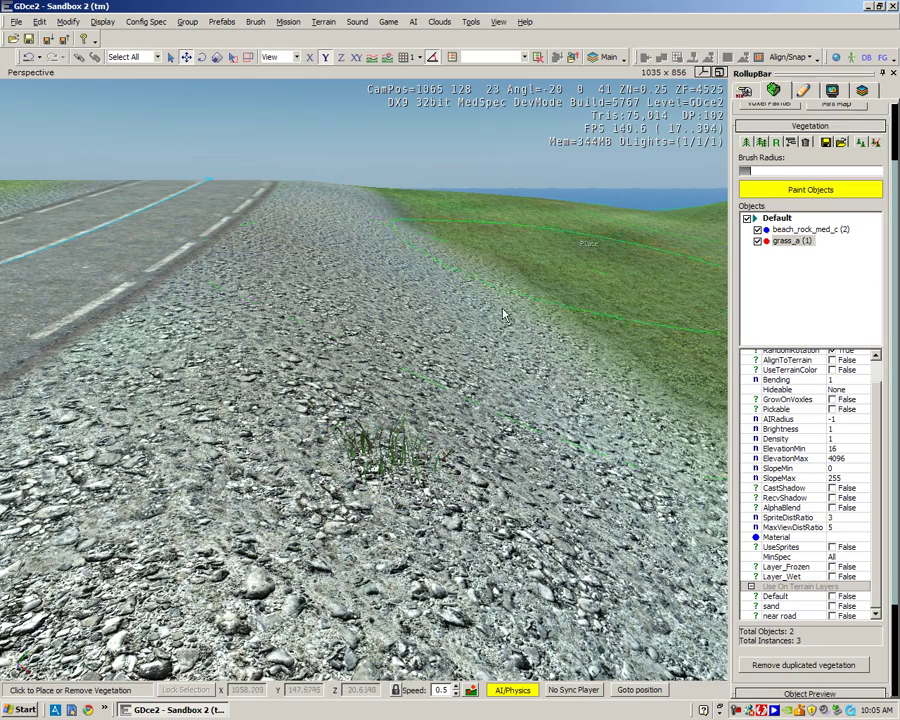
pyautogui.moveTo(503, 310); pyautogui.dragTo(497, 316, button='right')
pyautogui.press('s')
pyautogui.moveTo(470, 283); pyautogui.dragTo(470, 277)
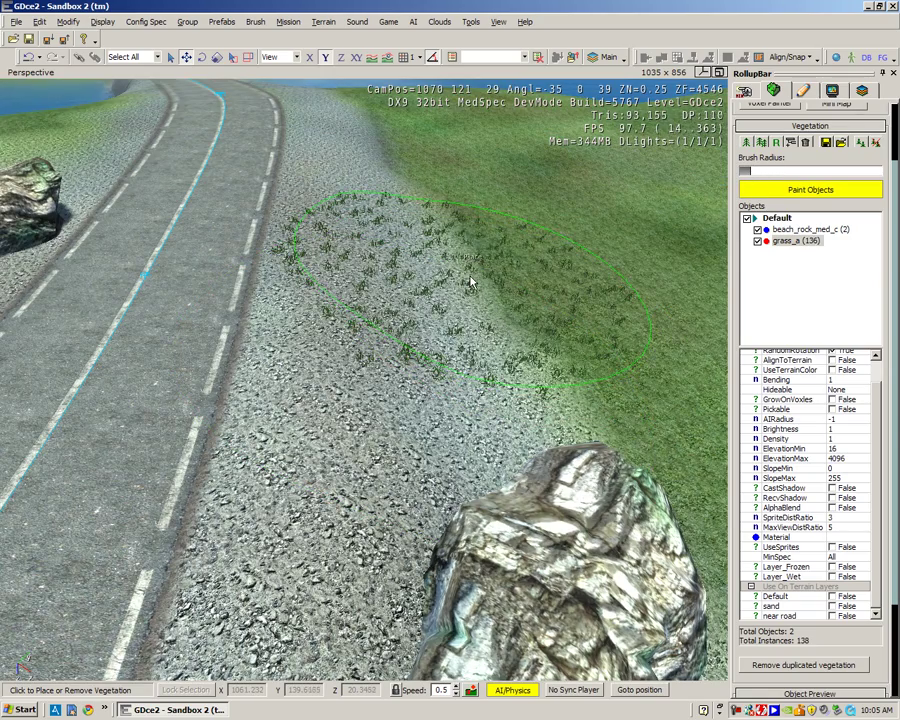
pyautogui.moveTo(478, 273); pyautogui.dragTo(478, 271, button='right')
pyautogui.press('w')
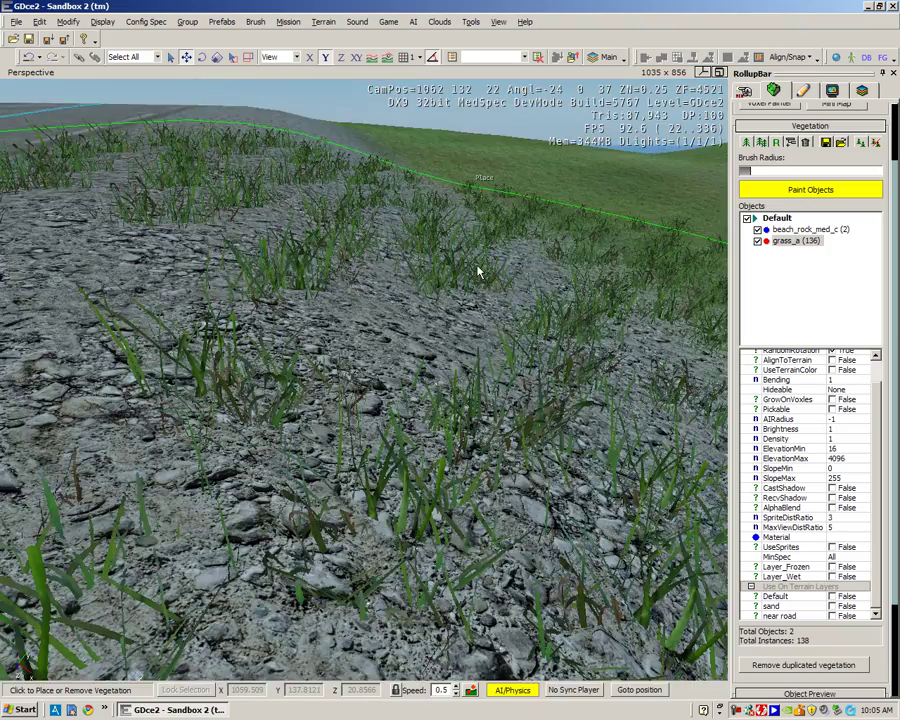
pyautogui.scroll(-5, 478, 271)
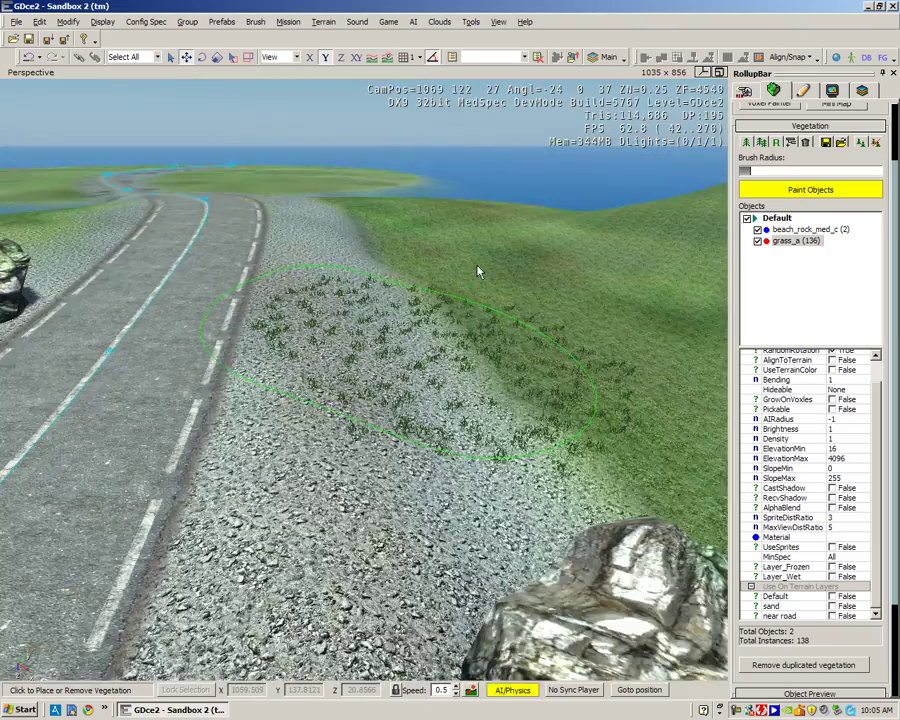
pyautogui.scroll(4, 490, 322)
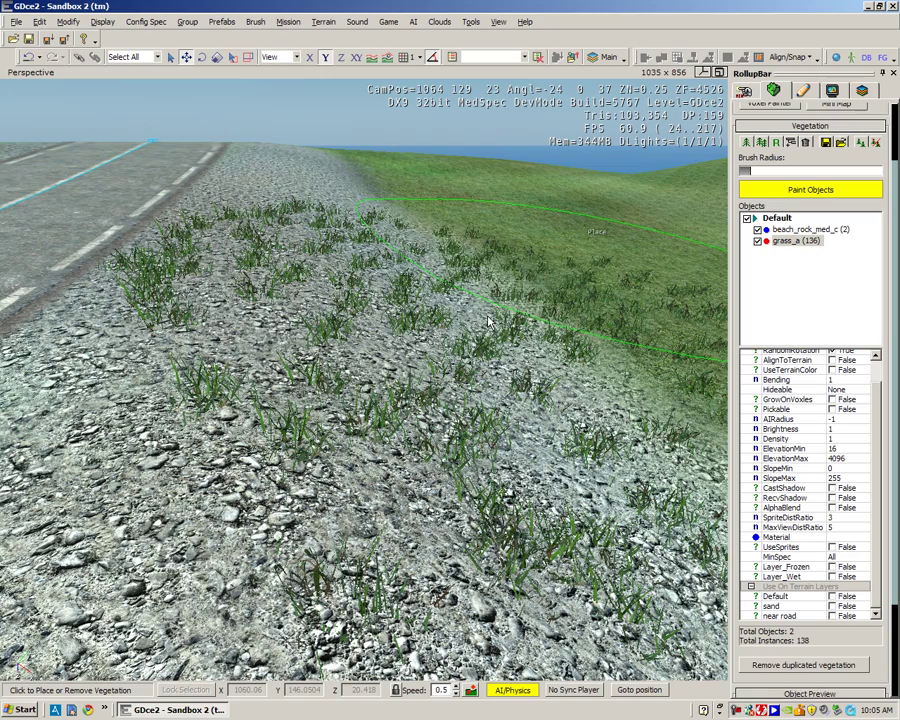
# Set grass_a's Density to 5.
pyautogui.click(793, 439)
pyautogui.write('5')
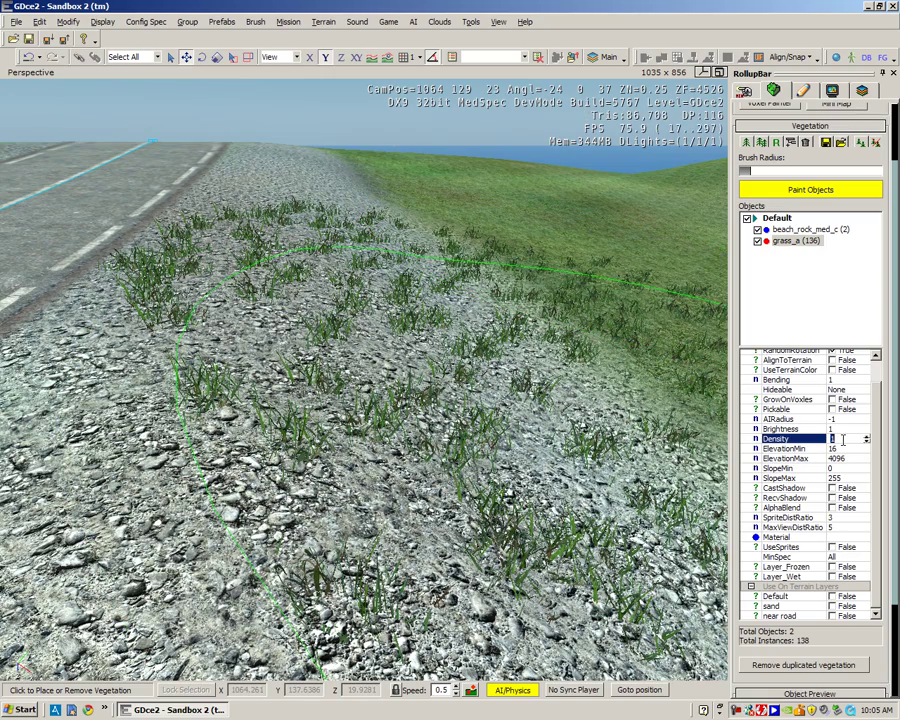
pyautogui.click(813, 470)
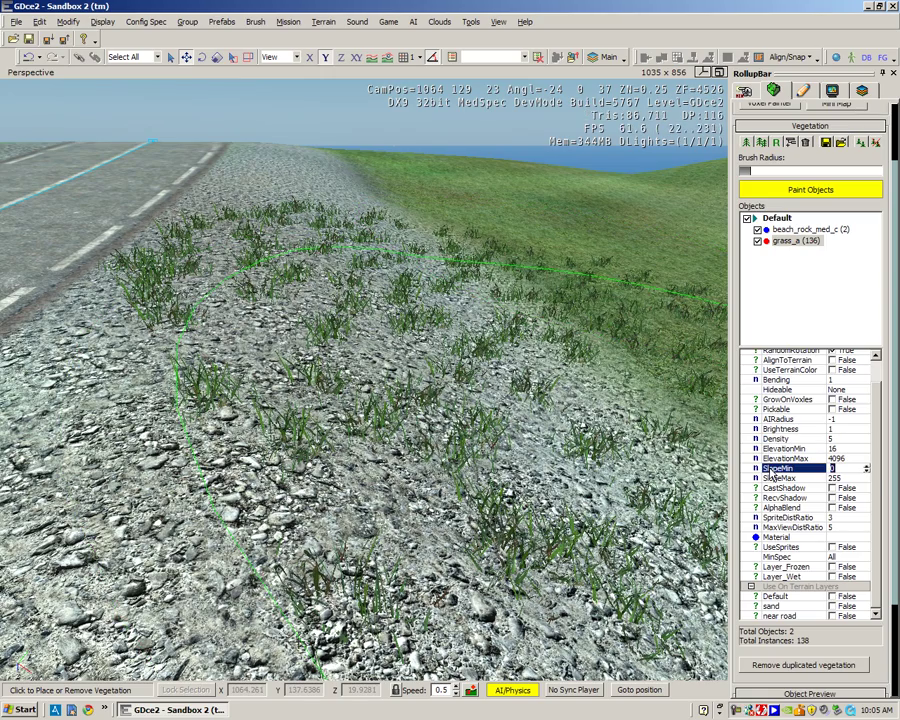
pyautogui.click(839, 441)
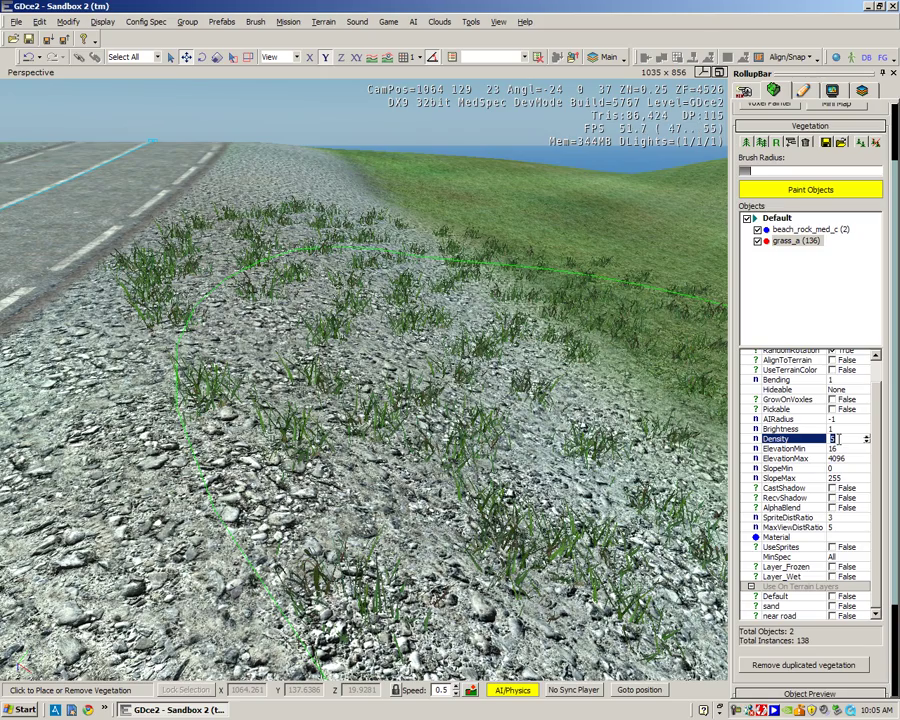
# Erase all the painted grass_a instances from the road shoulder with the vegetation brush.
pyautogui.moveTo(515, 370); pyautogui.dragTo(530, 386, button='right')
pyautogui.press('s')
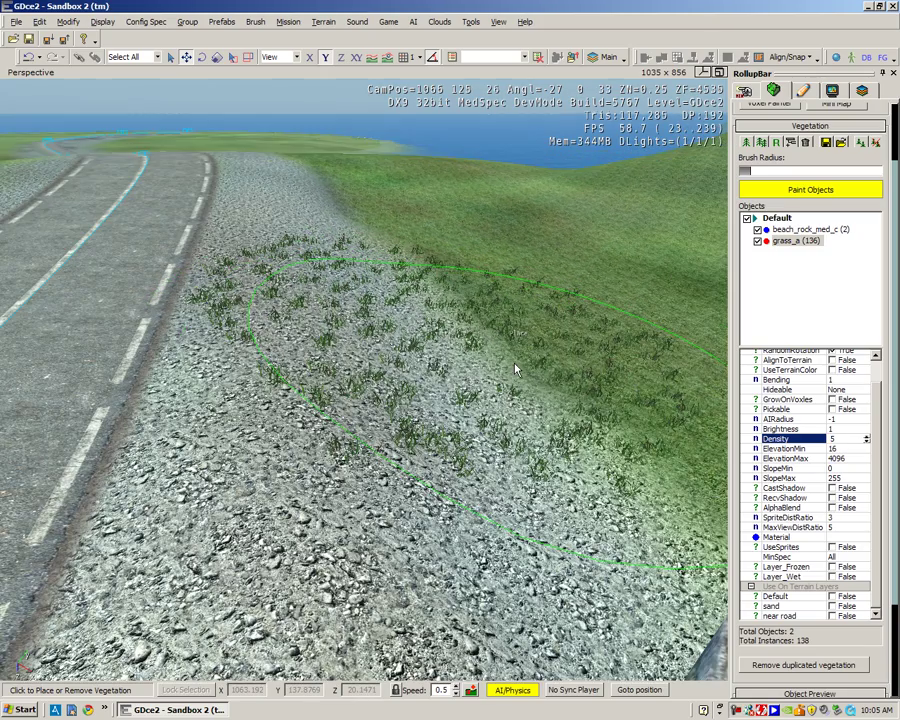
pyautogui.keyDown('ctrl'); pyautogui.moveTo(533, 393); pyautogui.dragTo(406, 315); pyautogui.keyUp('ctrl')
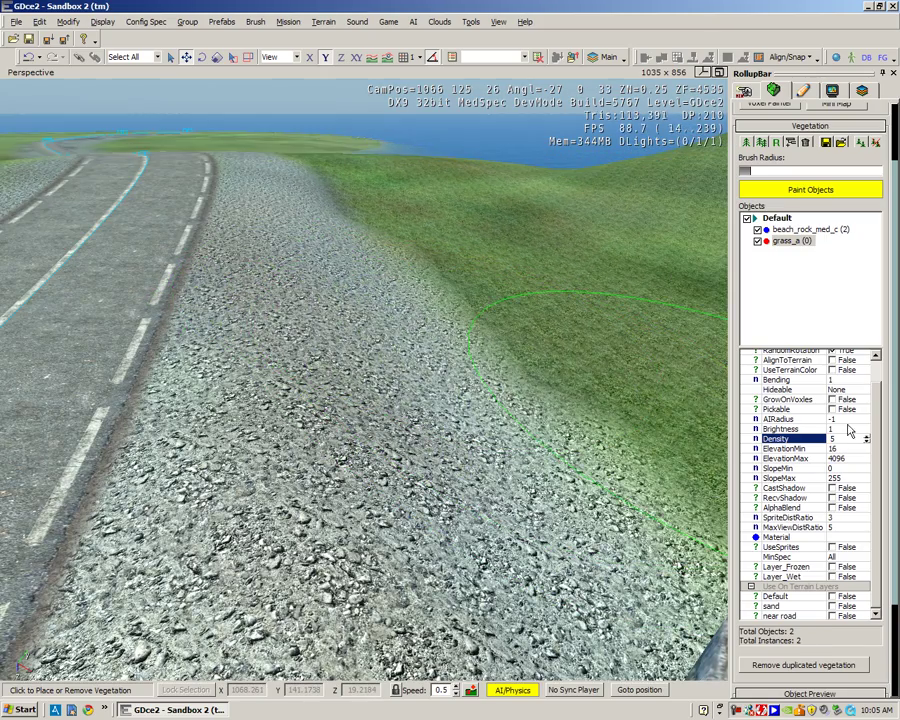
# Repaint a sparse patch of grass_a along the gravel shoulder beyond the large rock.
pyautogui.click(461, 325)
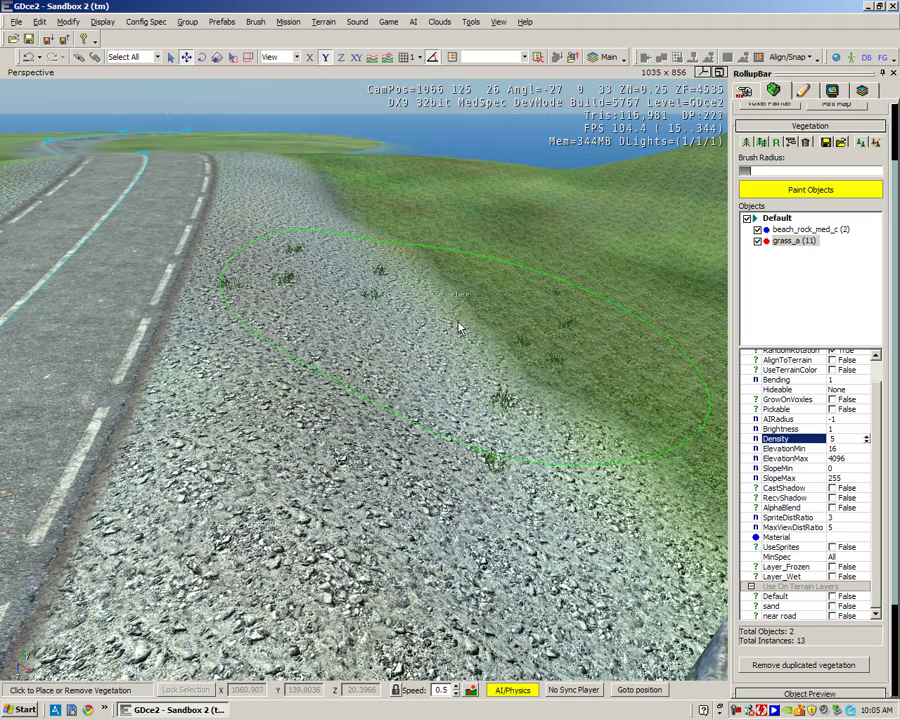
pyautogui.moveTo(468, 337); pyautogui.dragTo(468, 313, button='right')
pyautogui.press('w')
pyautogui.press('s')
pyautogui.press('w')
pyautogui.click(474, 327)
pyautogui.press('s')
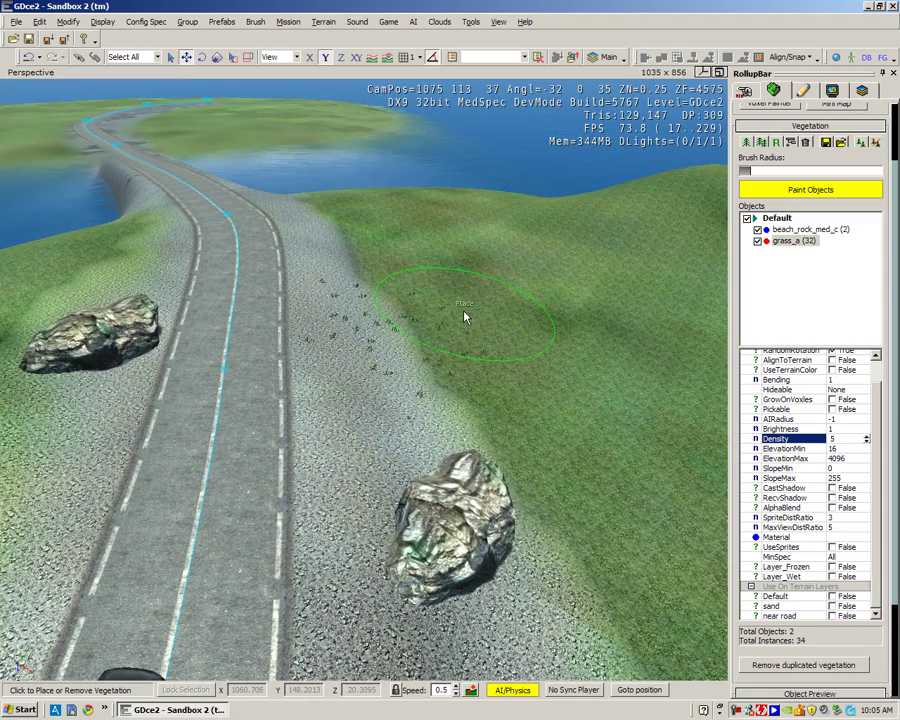
# Paint grass_a over the green slope between the road shoulder and the shore, and inspect the coverage from ground level.
pyautogui.scroll(-5, 415, 393)
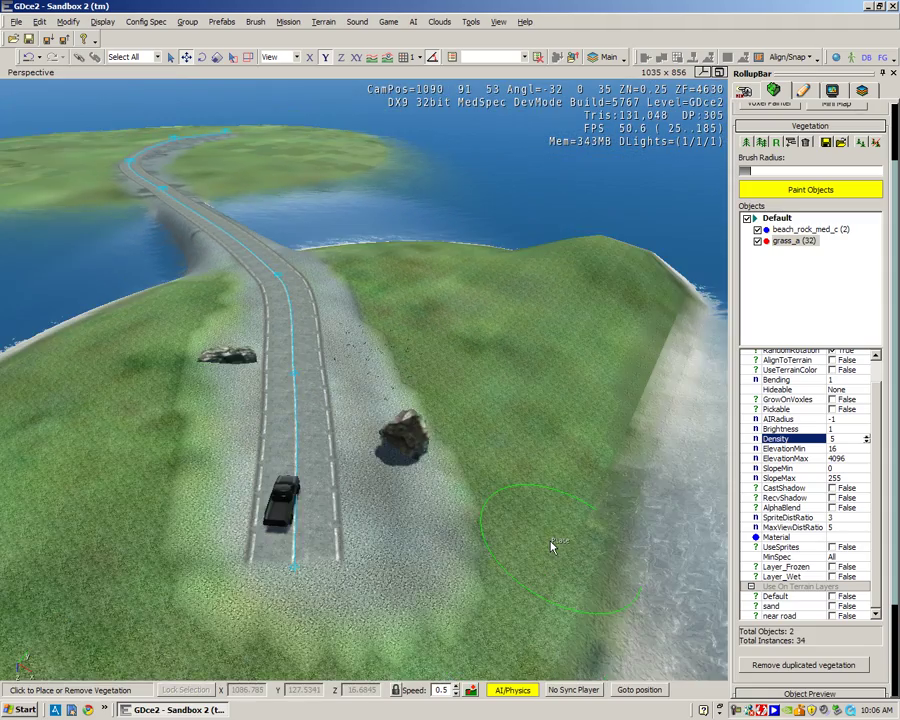
pyautogui.scroll(-3, 551, 546)
pyautogui.click(489, 474)
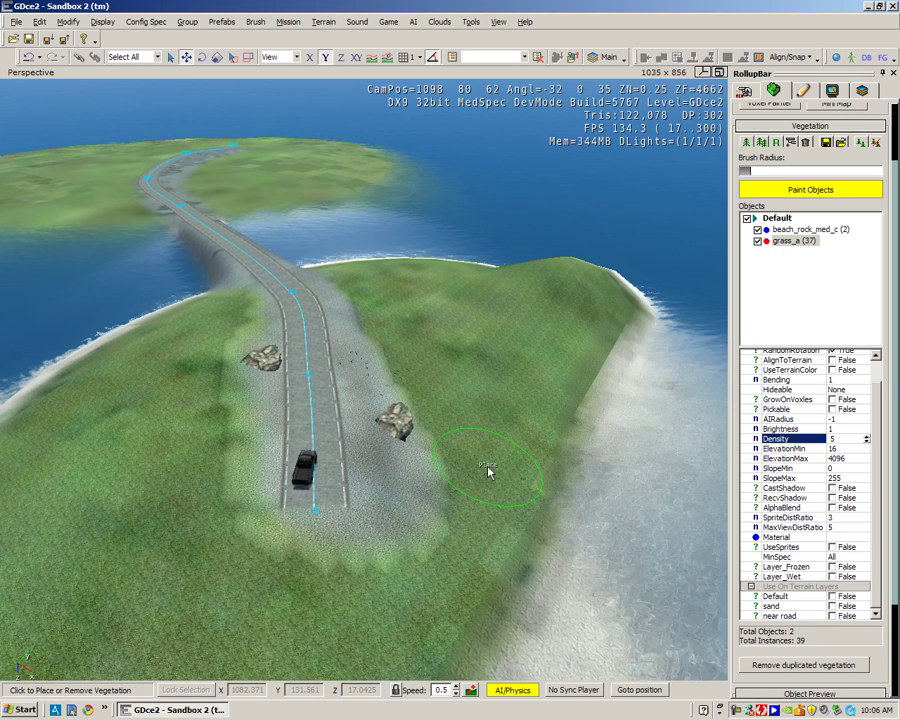
pyautogui.moveTo(410, 327)
pyautogui.mouseDown()
pyautogui.moveTo(478, 410)
pyautogui.moveTo(422, 364)
pyautogui.moveTo(420, 349)
pyautogui.moveTo(161, 418)
pyautogui.moveTo(175, 394)
pyautogui.moveTo(180, 450)
pyautogui.moveTo(433, 550)
pyautogui.mouseUp()
pyautogui.scroll(5, 433, 550)
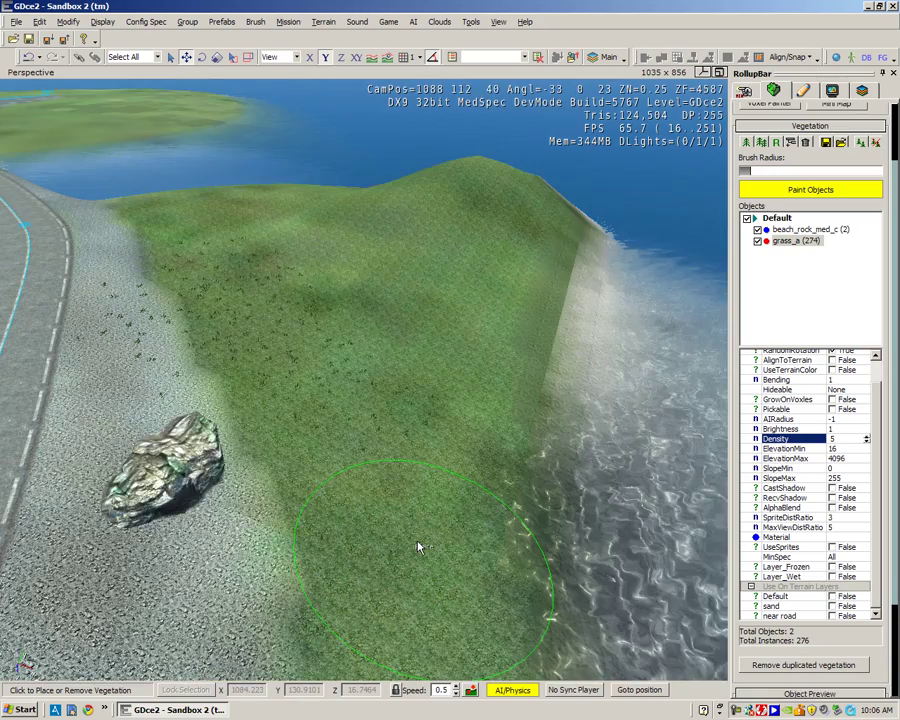
pyautogui.press('w')
pyautogui.moveTo(418, 541); pyautogui.dragTo(340, 566, button='right')
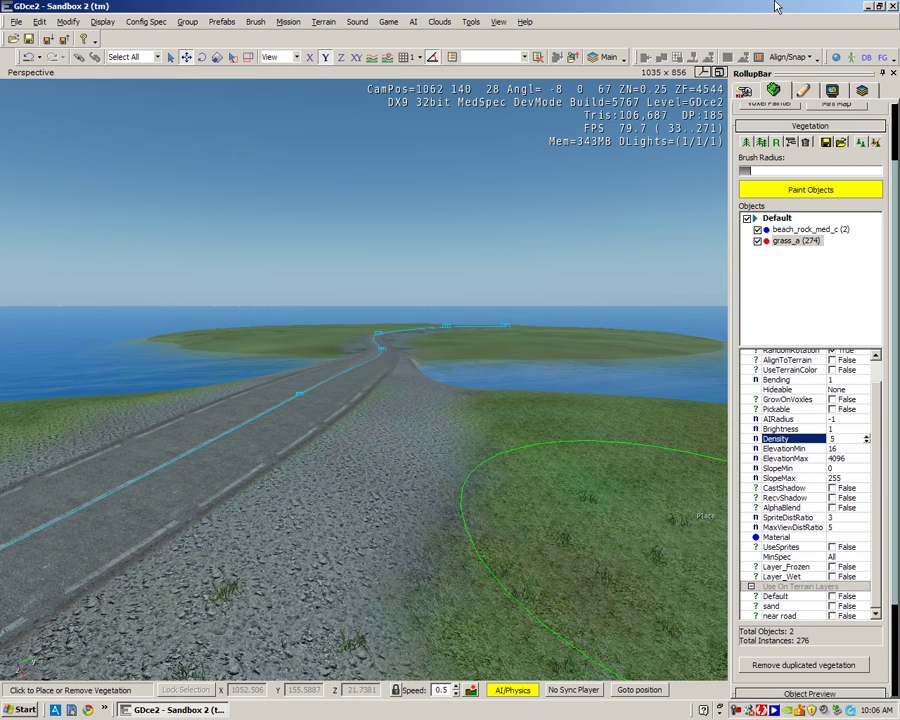
# Add palm_tree_large_c.cgf from the Natural trees/palm_tree folder to the vegetation objects.
pyautogui.click(746, 145)
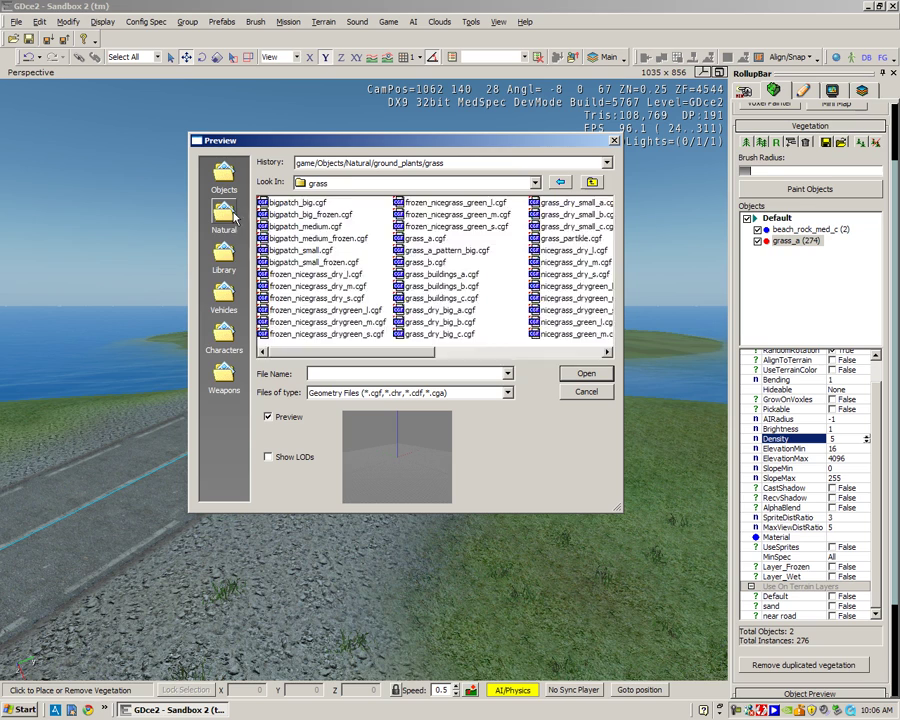
pyautogui.click(224, 212)
pyautogui.doubleClick(284, 310)
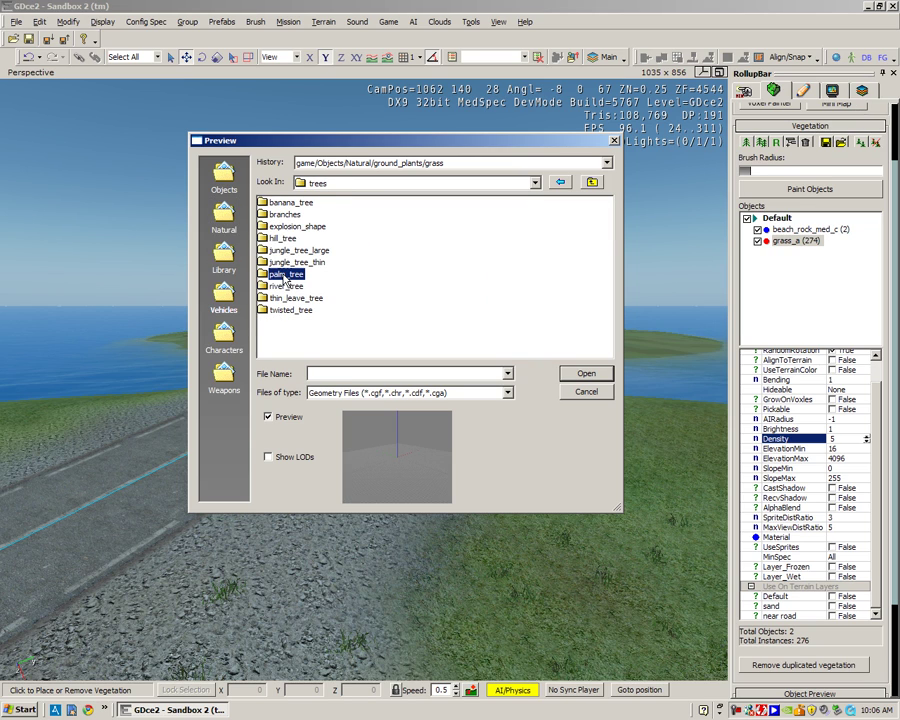
pyautogui.doubleClick(285, 276)
pyautogui.click(285, 276)
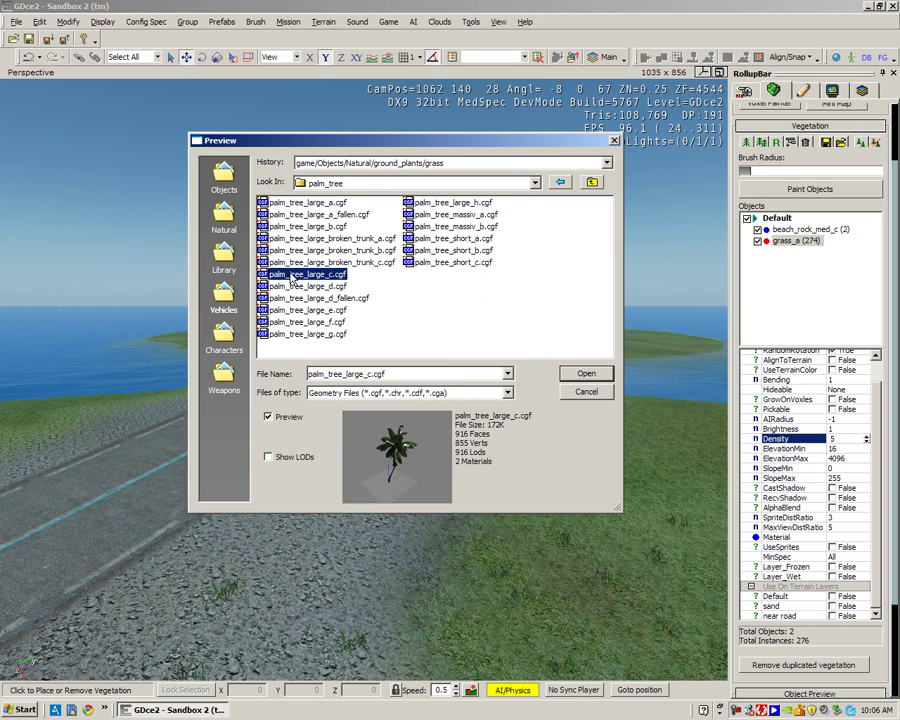
pyautogui.click(584, 373)
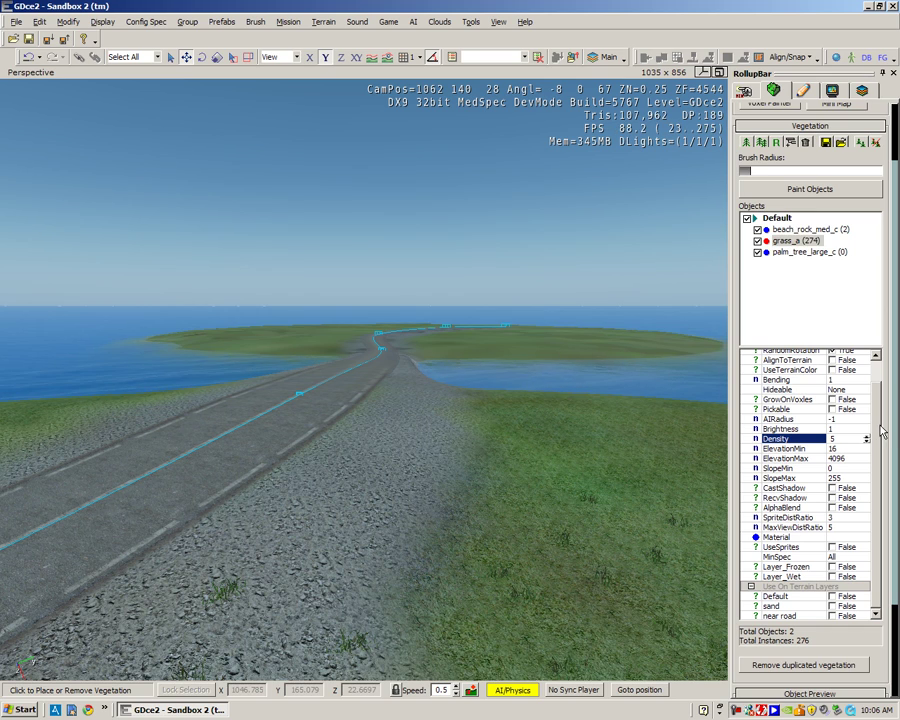
# Set grass_a's Size to 2 and SizeVar to 0.25, and place one instance on the gravel shoulder.
pyautogui.scroll(1, 880, 432)
pyautogui.click(838, 355)
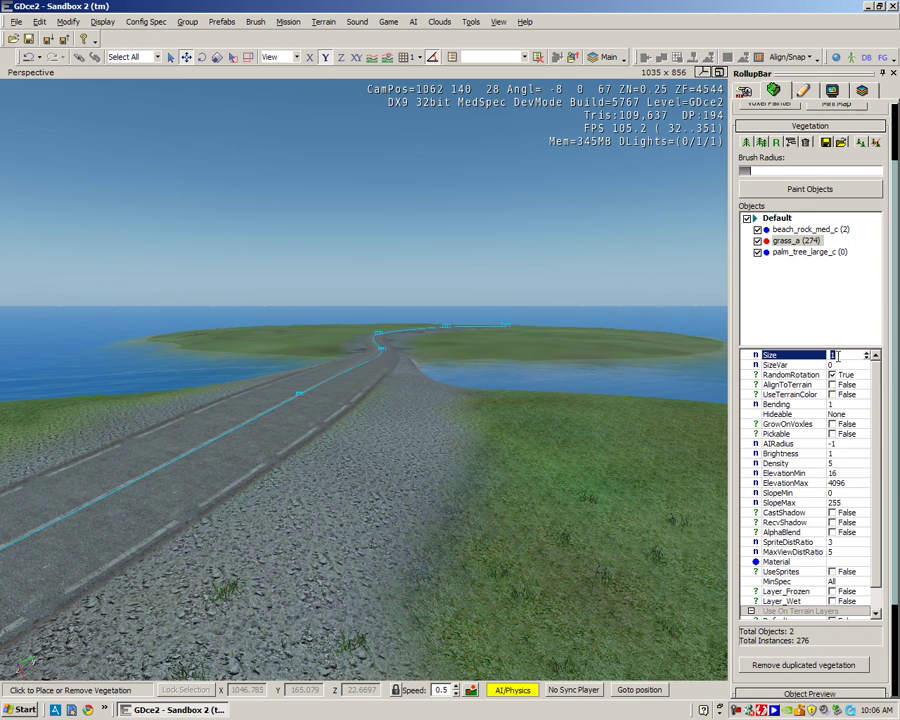
pyautogui.write('2')
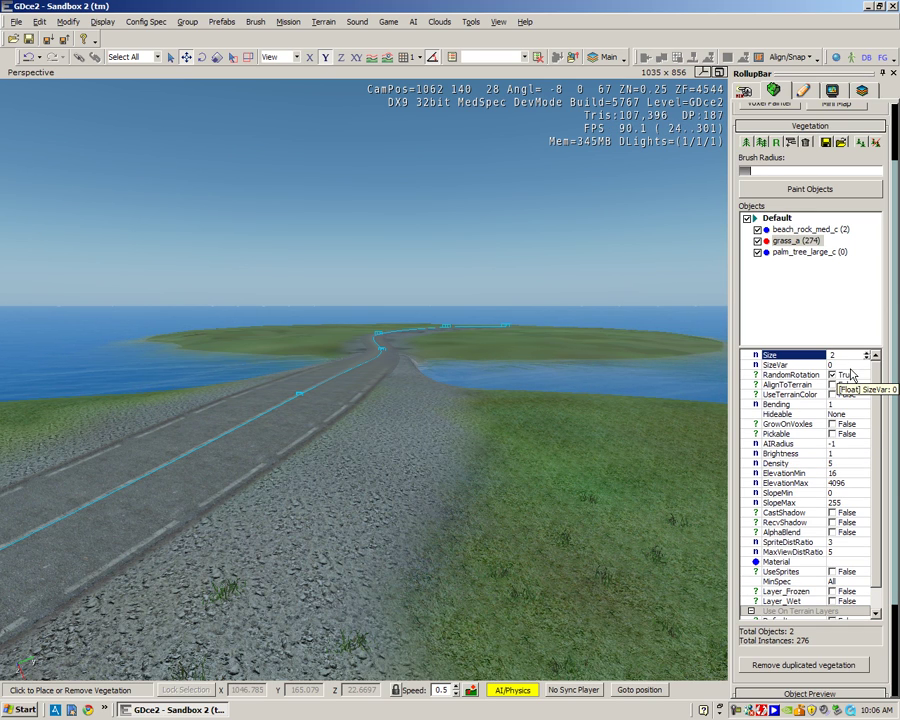
pyautogui.click(840, 365)
pyautogui.write('.2')
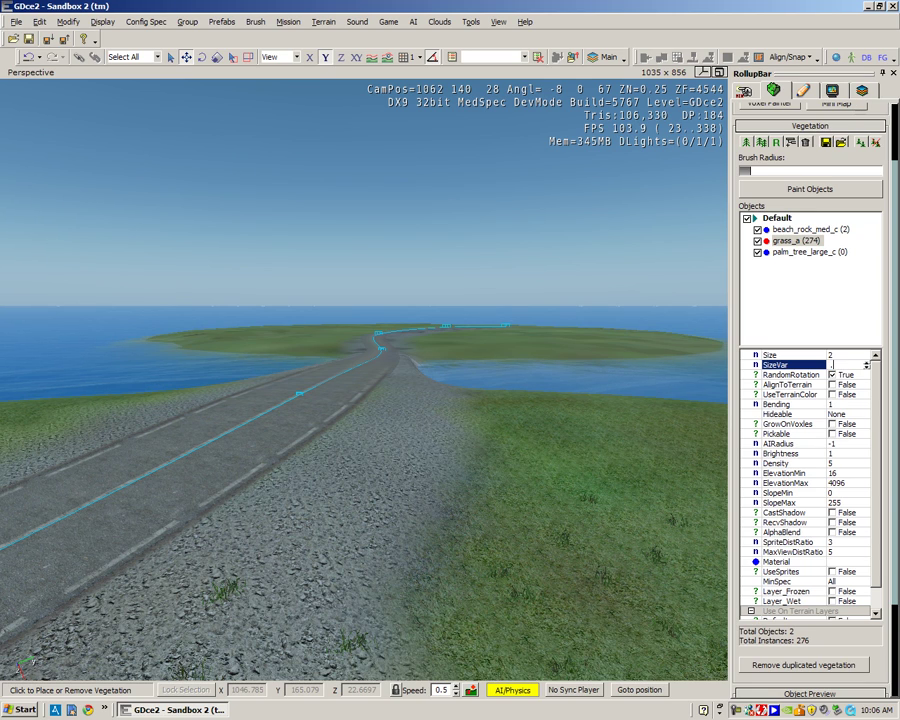
pyautogui.write('5')
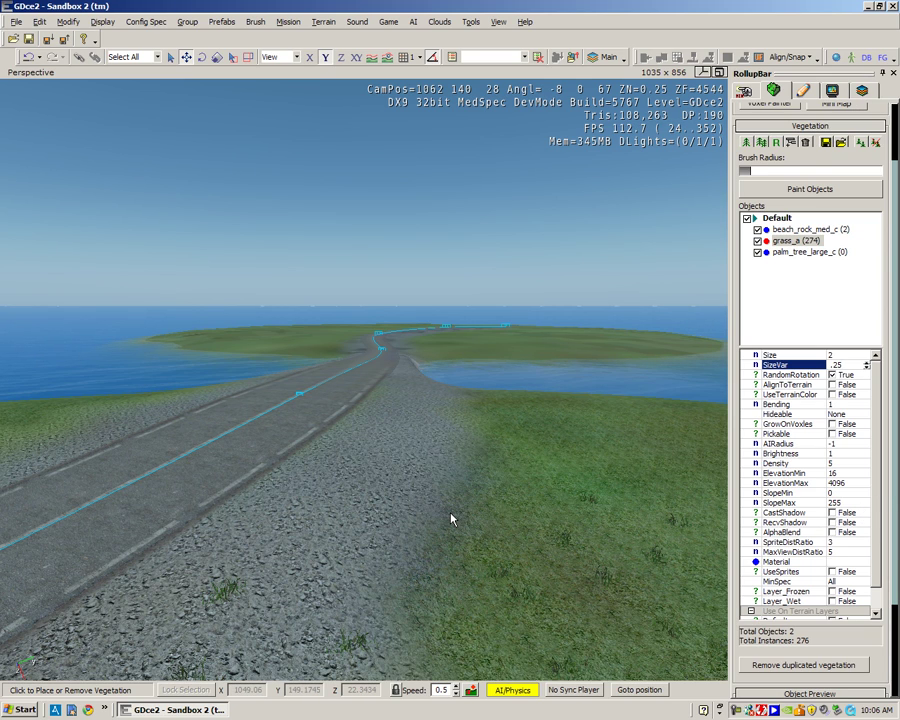
pyautogui.click(395, 500)
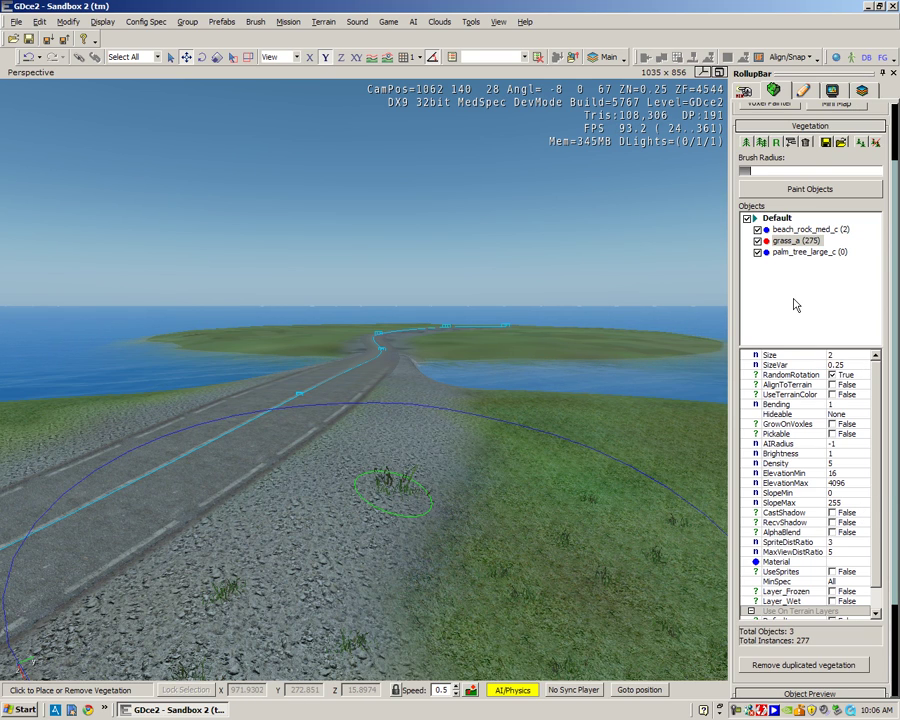
# Place one palm_tree_large_c on the gravel shoulder and enable its CastShadow, RecvShadow and AlphaBlend.
pyautogui.click(786, 254)
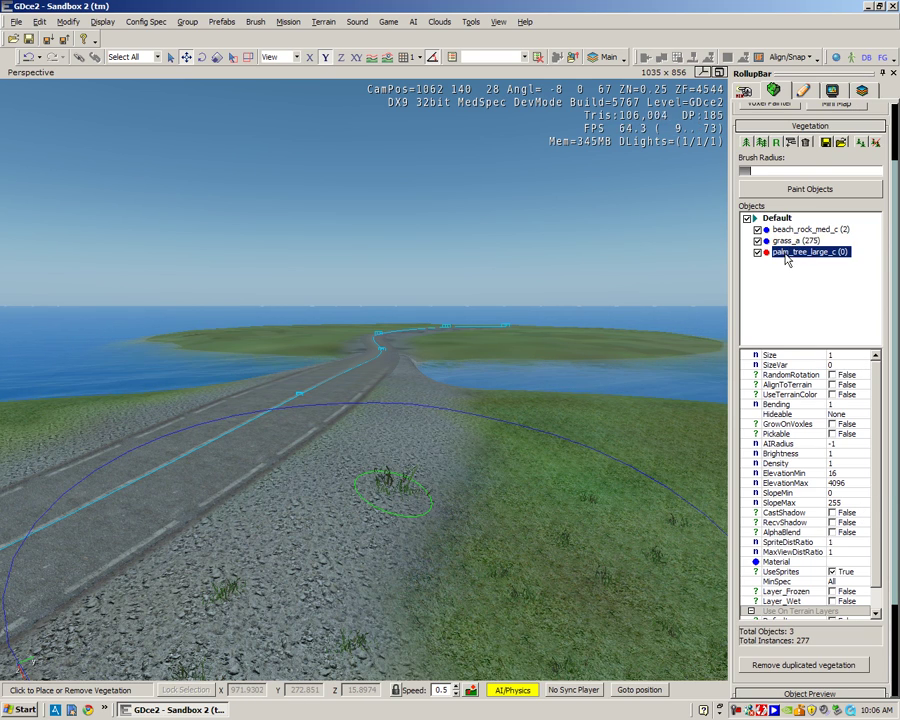
pyautogui.click(395, 446)
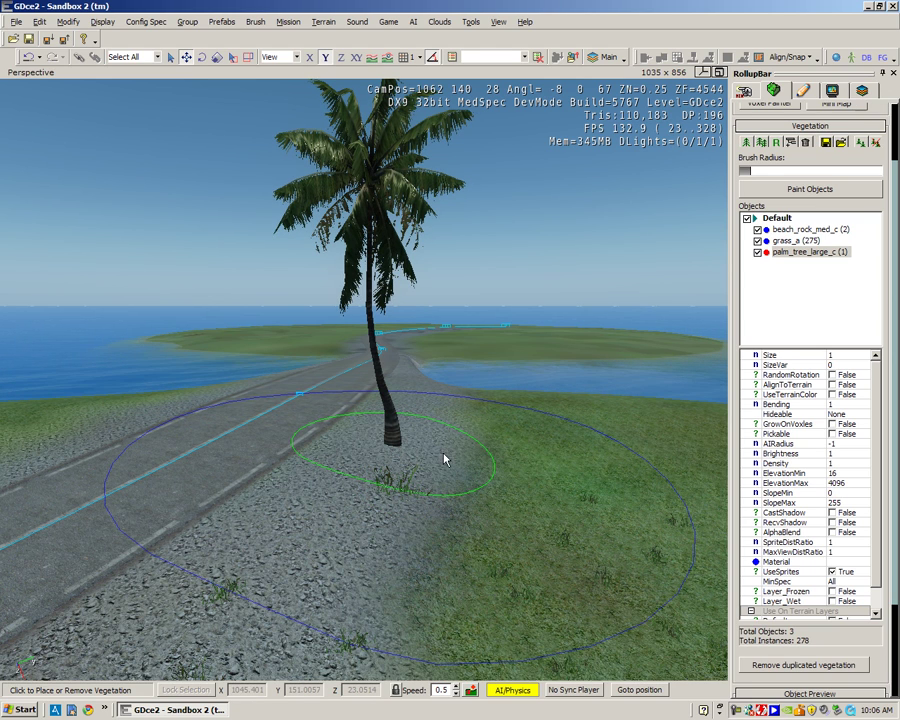
pyautogui.click(832, 512)
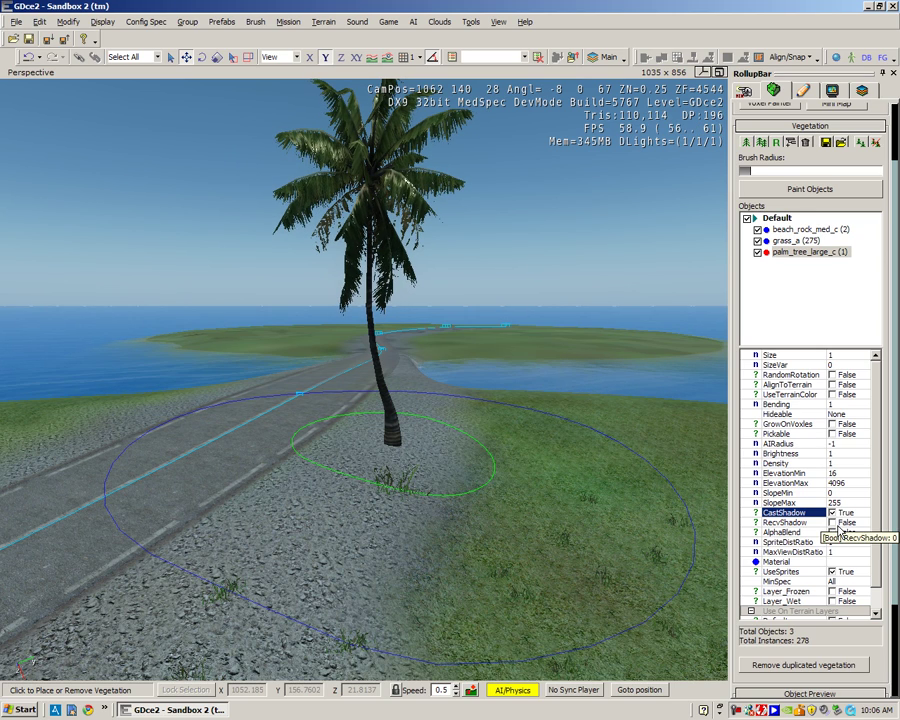
pyautogui.click(832, 522)
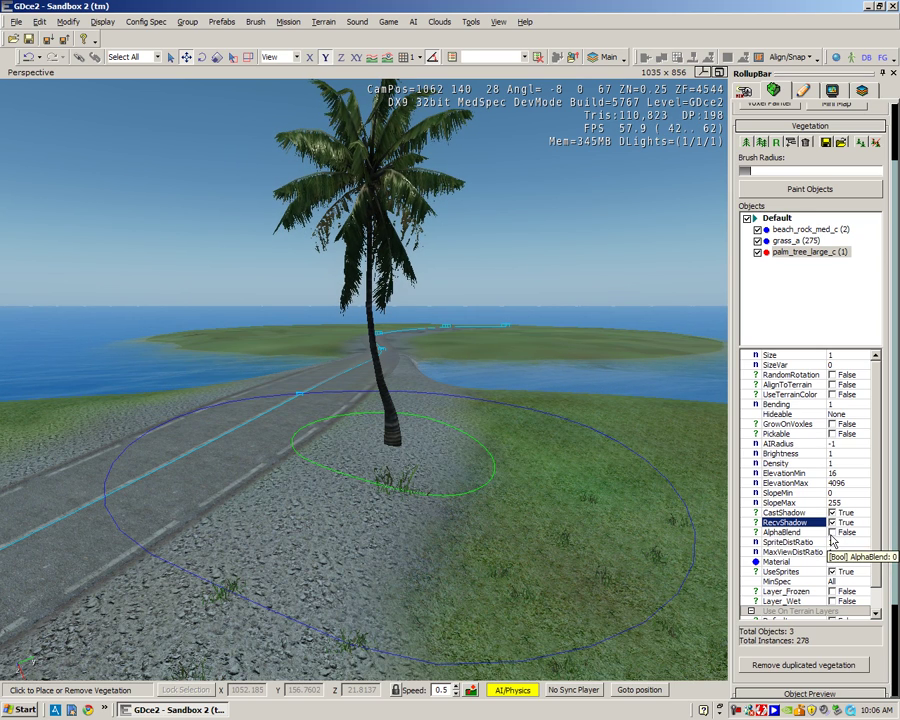
pyautogui.click(832, 532)
# View the palm tree from above and switch the config spec to High to check its shadow.
pyautogui.press('w')
pyautogui.moveTo(590, 485); pyautogui.dragTo(590, 485, button='right')
pyautogui.press('s')
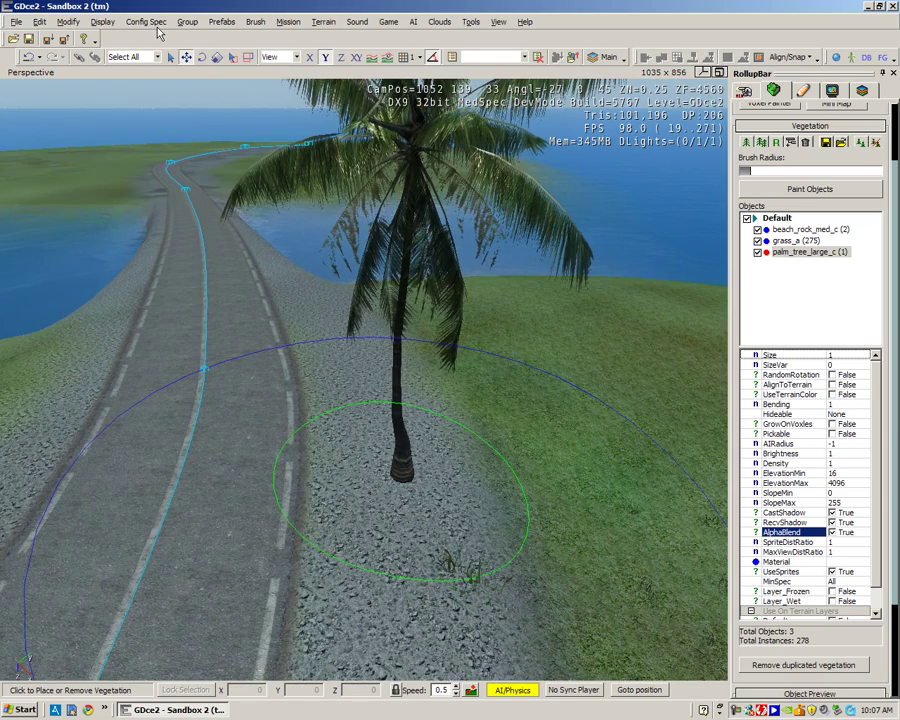
pyautogui.click(150, 22)
pyautogui.click(148, 52)
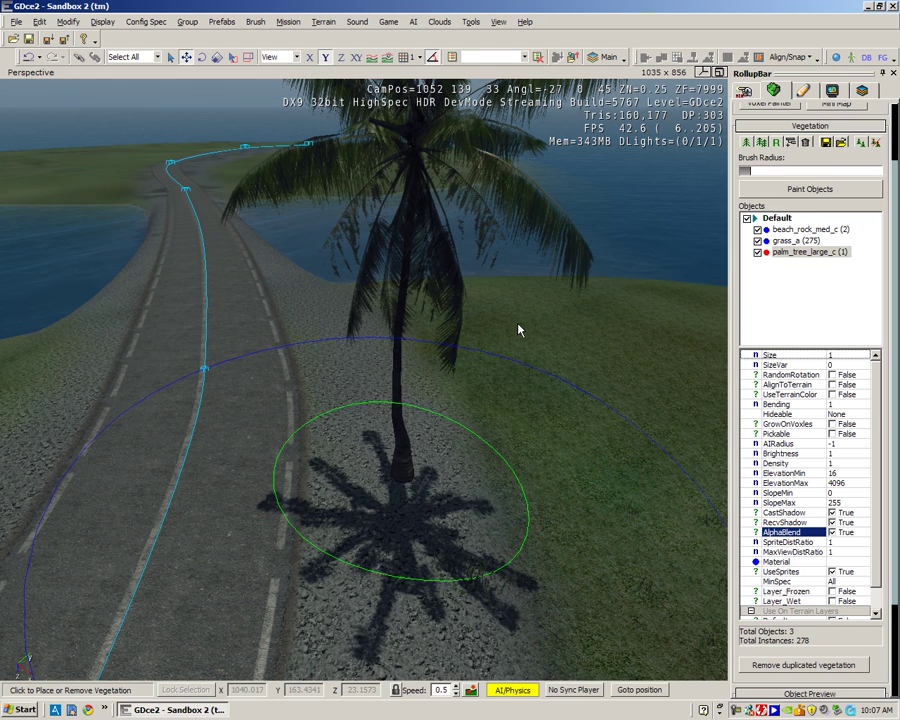
# Disable AlphaBlend and RecvShadow for palm_tree_large_c.
pyautogui.click(832, 532)
pyautogui.click(832, 523)
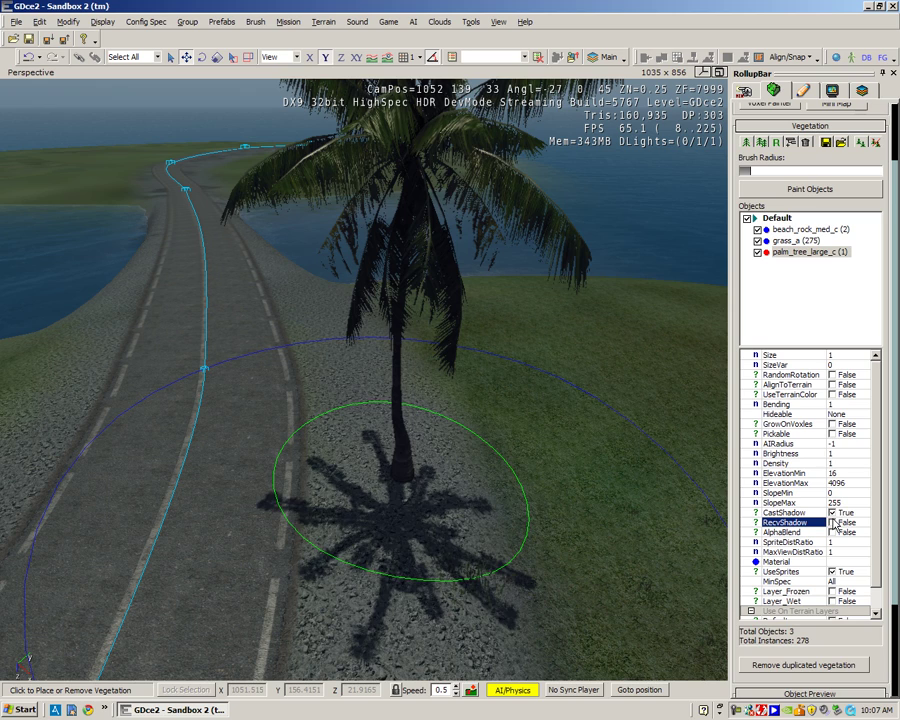
# Re-enable RecvShadow and AlphaBlend for palm_tree_large_c and leave CastShadow on, toggling CastShadow and AlphaBlend to compare their effect.
pyautogui.click(832, 513)
pyautogui.click(832, 513)
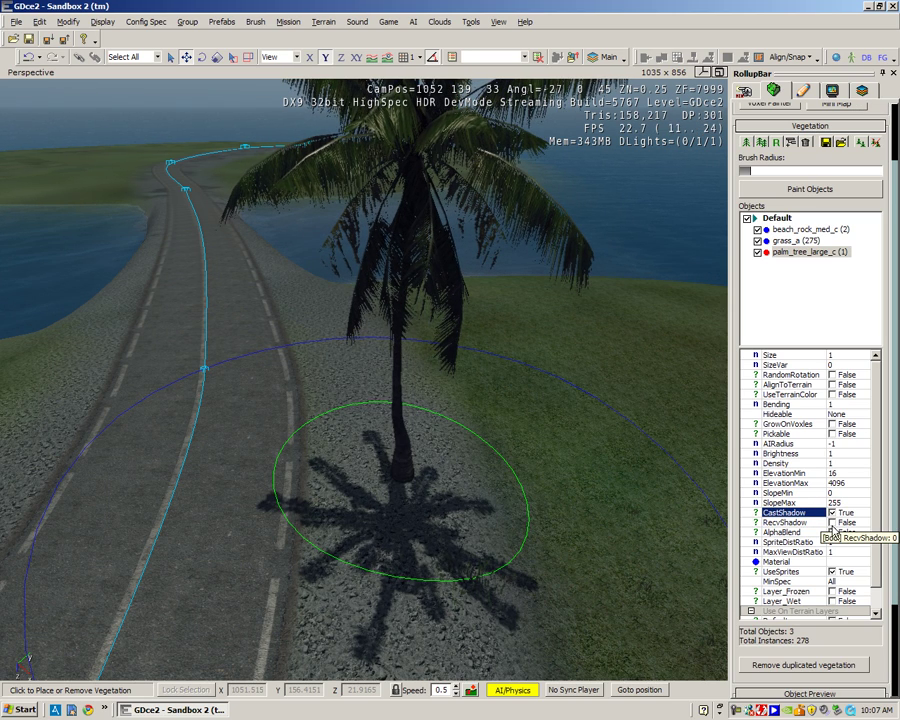
pyautogui.click(832, 522)
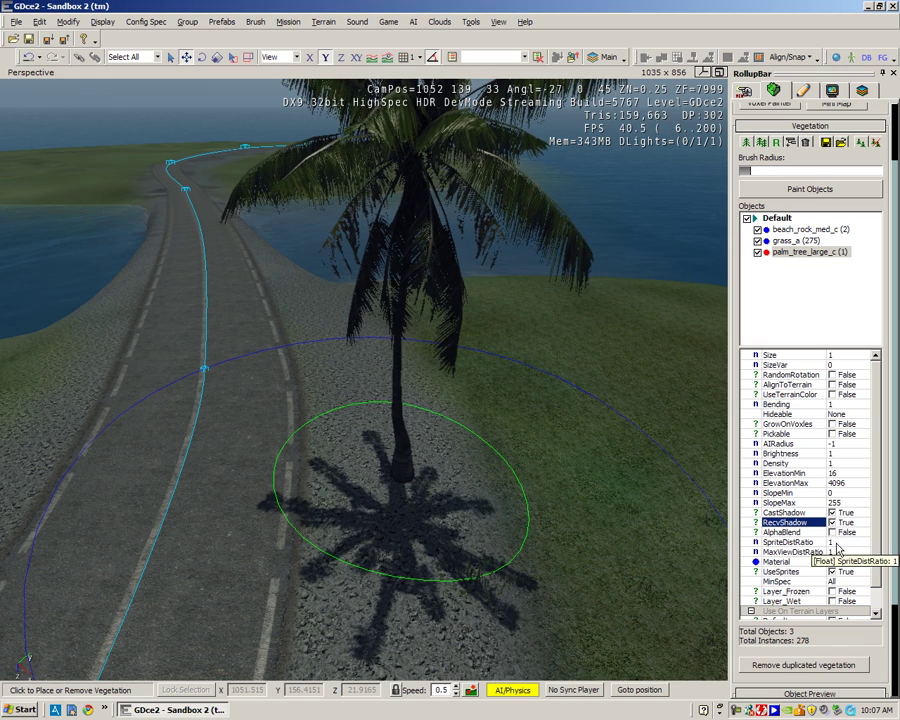
pyautogui.click(832, 532)
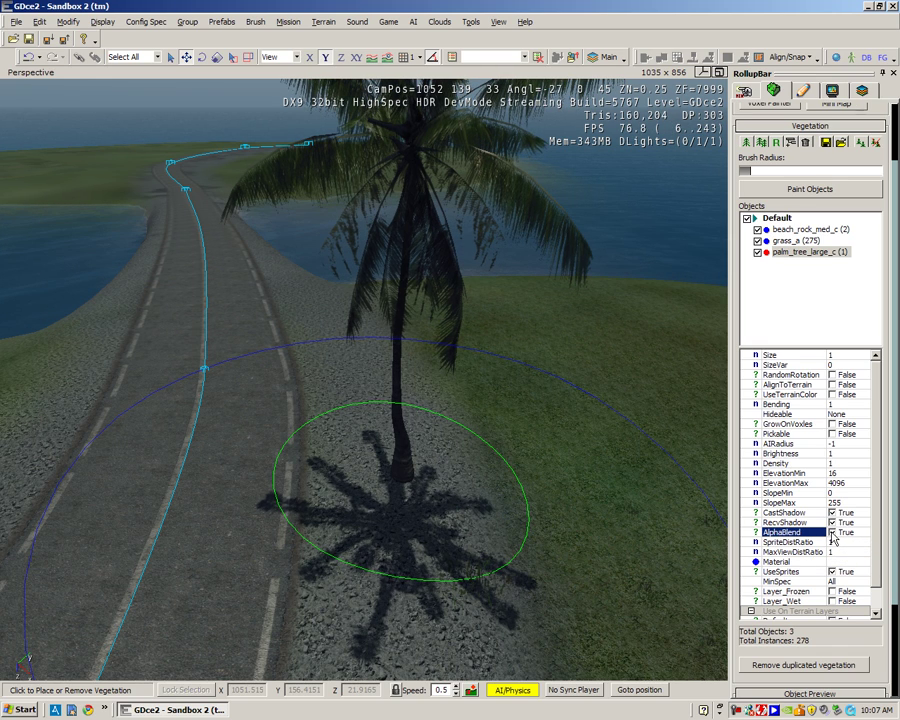
pyautogui.click(832, 532)
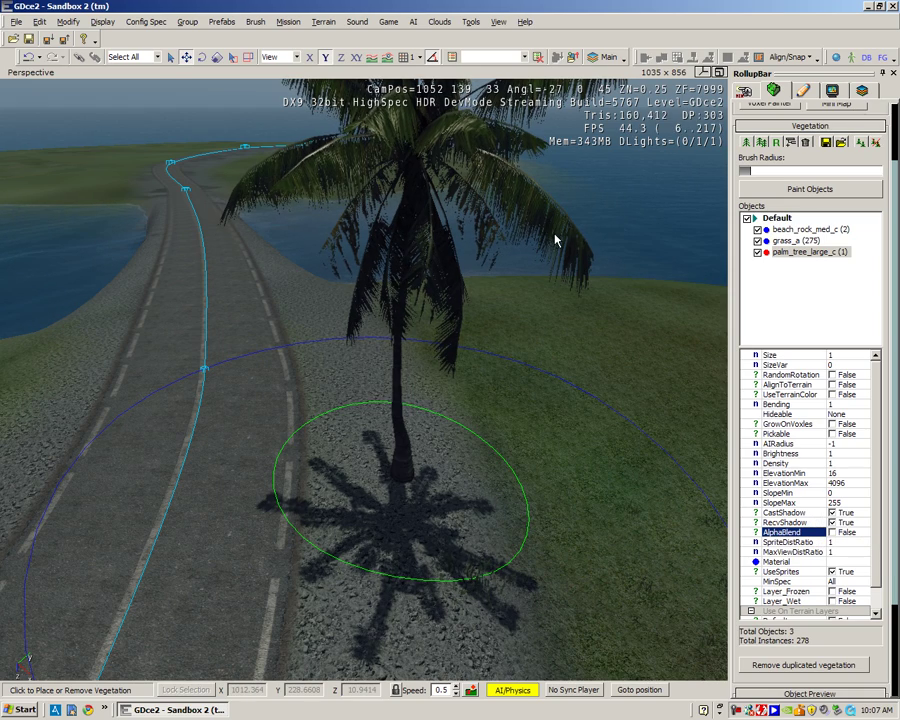
pyautogui.click(832, 532)
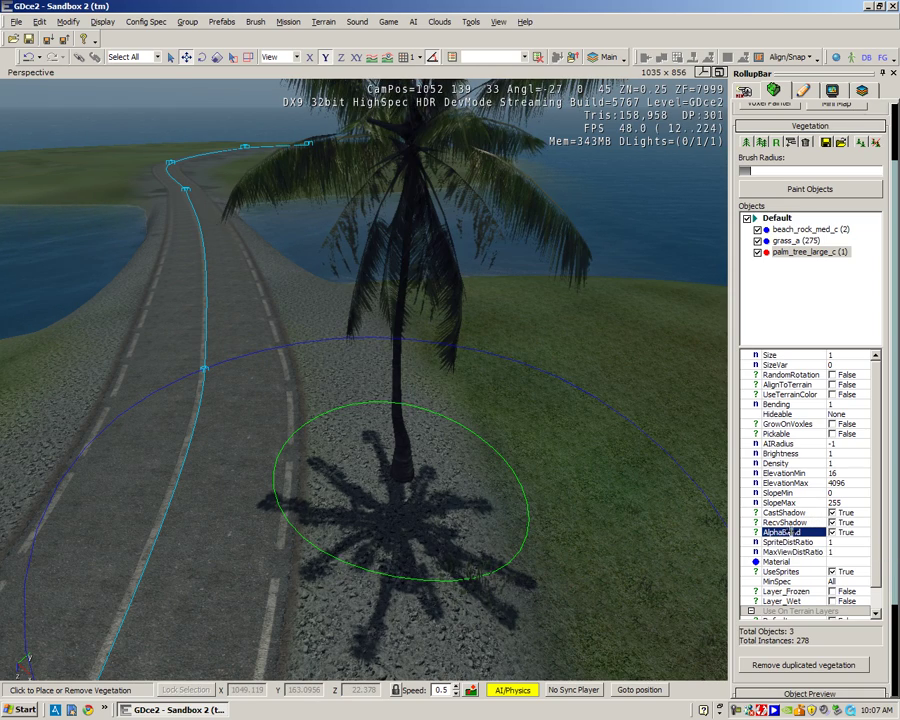
# Paint clusters of palm_tree_large_c on the grass on both sides of the road, and undo the painted palms.
pyautogui.moveTo(612, 482); pyautogui.dragTo(535, 430, button='right')
pyautogui.press('s')
pyautogui.press('w')
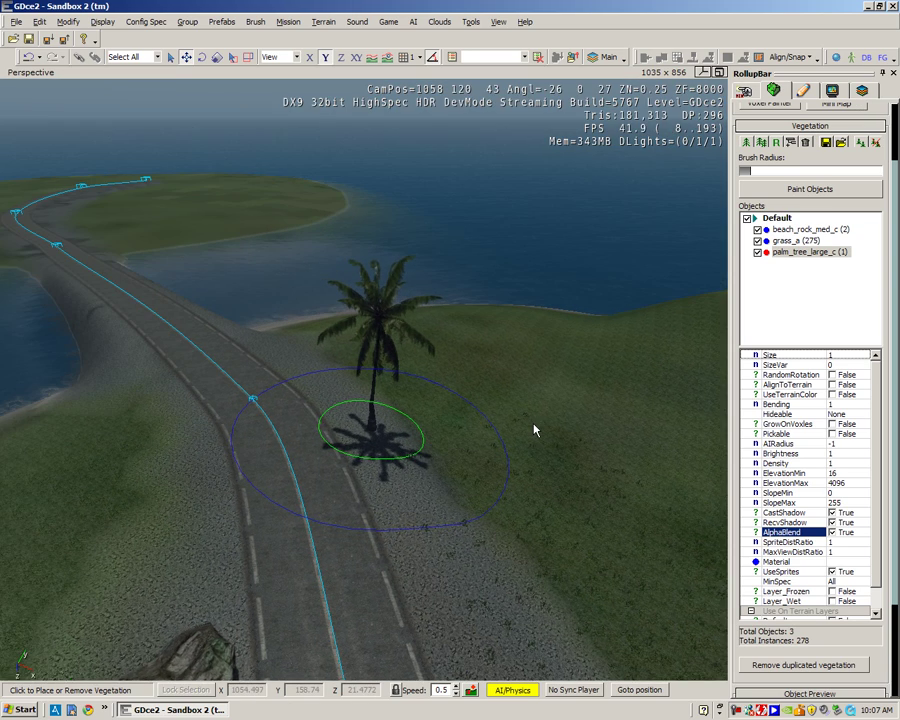
pyautogui.click(820, 195)
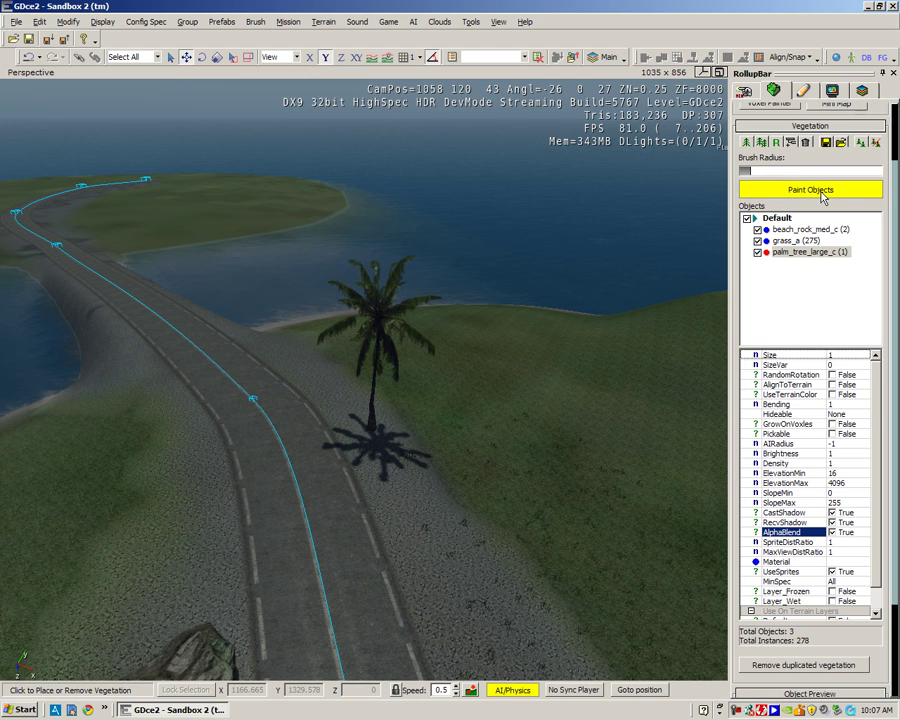
pyautogui.click(493, 533)
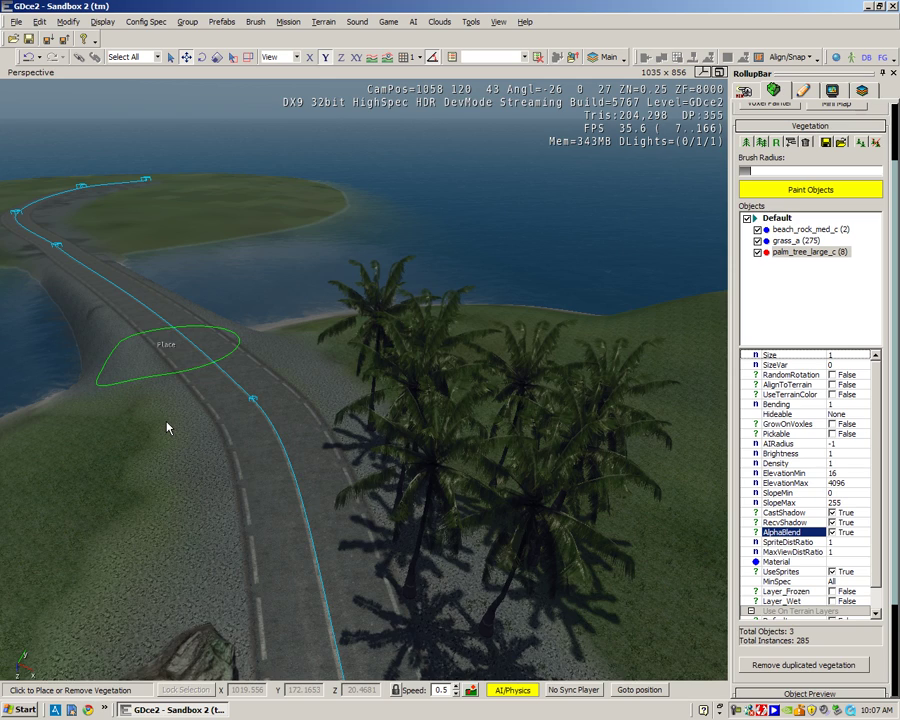
pyautogui.moveTo(167, 422); pyautogui.dragTo(217, 446, button='right')
pyautogui.click(217, 446)
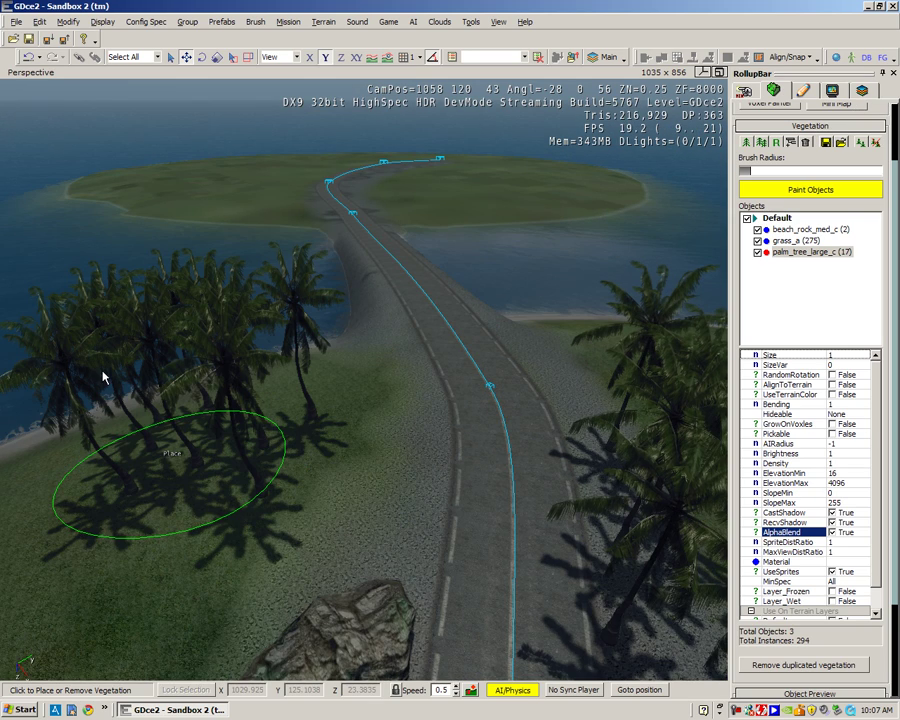
pyautogui.click(29, 60)
pyautogui.click(29, 60)
# Set the Density of palm_tree_large_c to 10.
pyautogui.moveTo(247, 296); pyautogui.dragTo(600, 462, button='right')
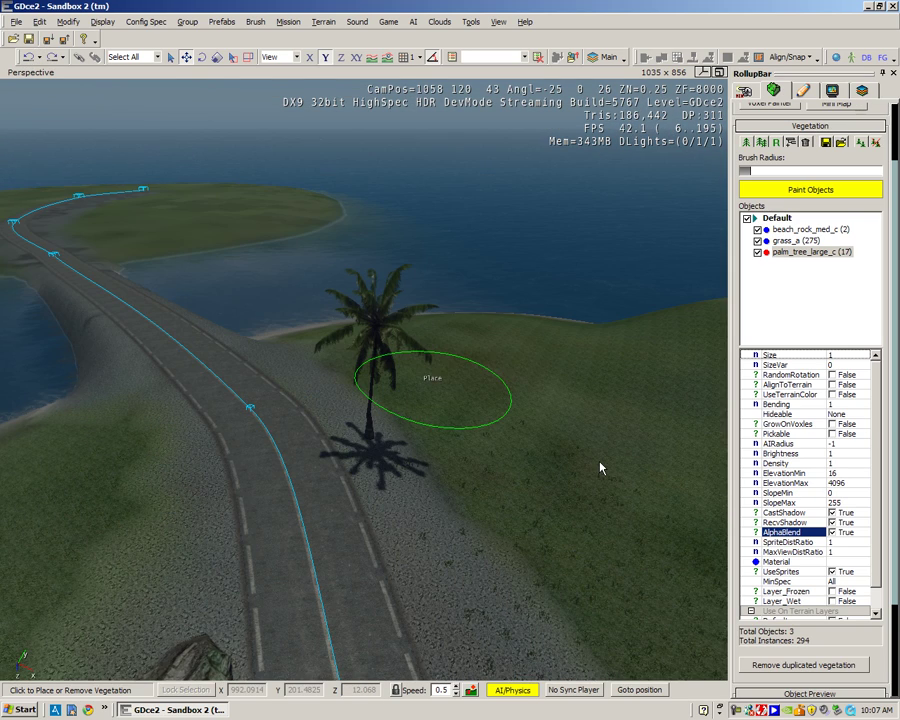
pyautogui.click(849, 463)
pyautogui.write('5')
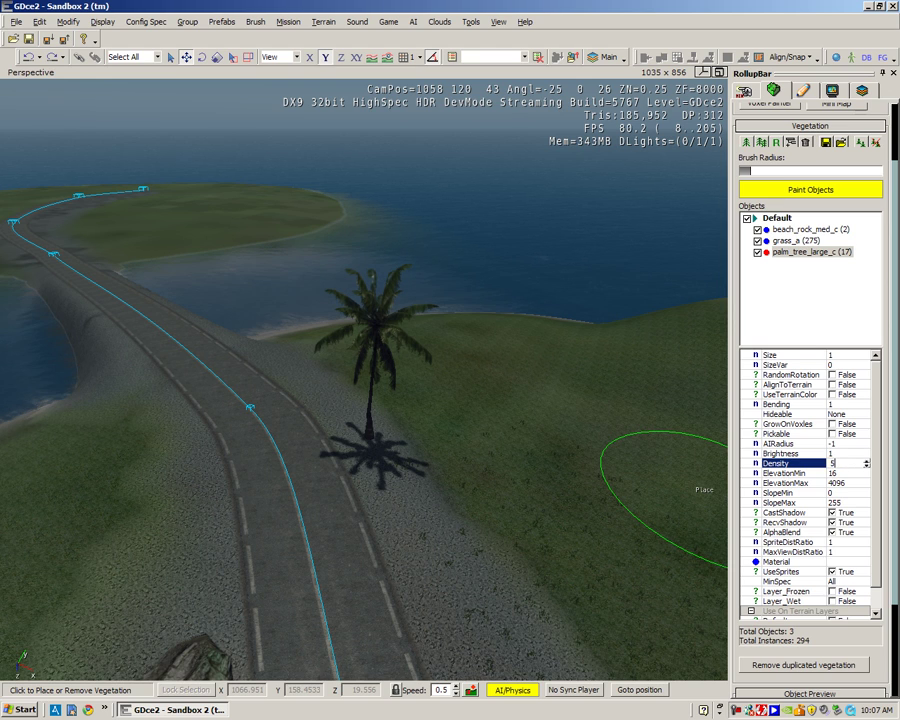
pyautogui.press('BackSpace')
pyautogui.write('10')
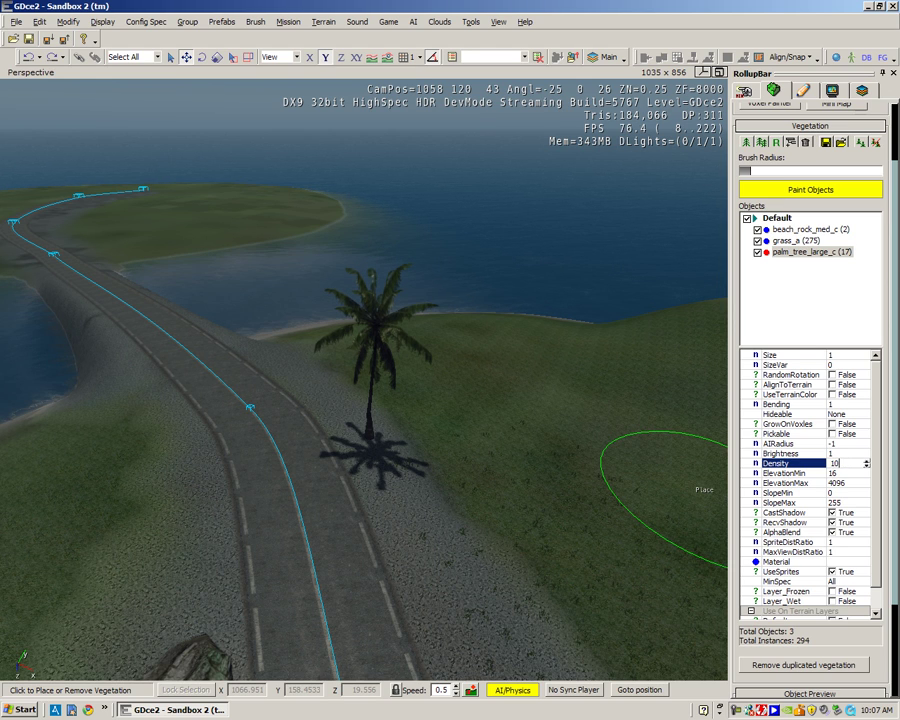
# Paint palms with the new density across the grassy hill beside the road, and undo the strokes.
pyautogui.moveTo(583, 406); pyautogui.dragTo(601, 379, button='right')
pyautogui.moveTo(601, 379)
pyautogui.mouseDown()
pyautogui.moveTo(472, 394)
pyautogui.moveTo(526, 478)
pyautogui.moveTo(606, 476)
pyautogui.mouseUp()
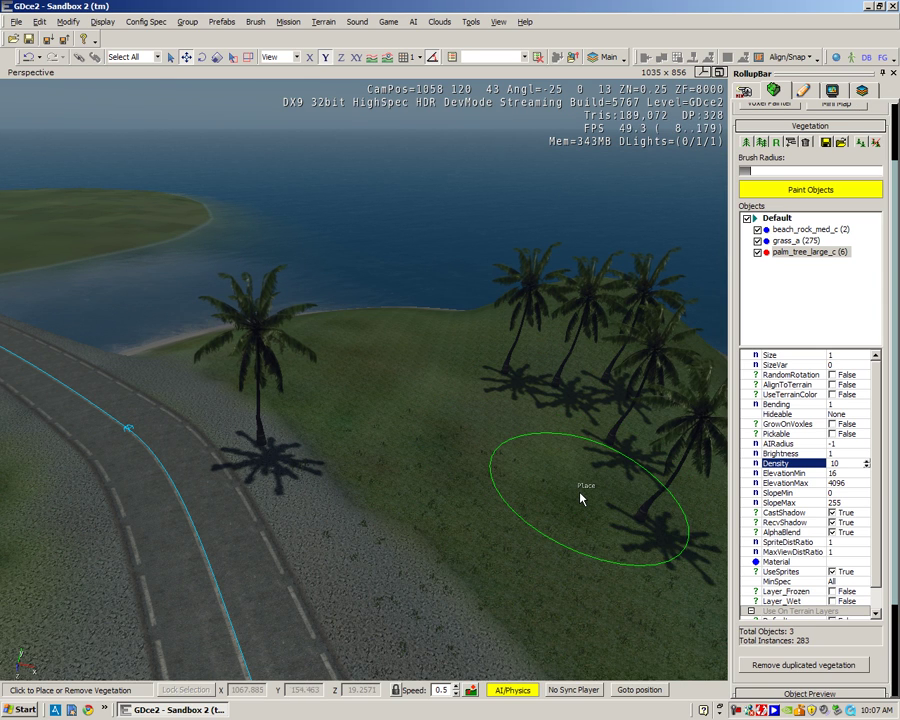
pyautogui.moveTo(581, 498); pyautogui.dragTo(581, 496, button='right')
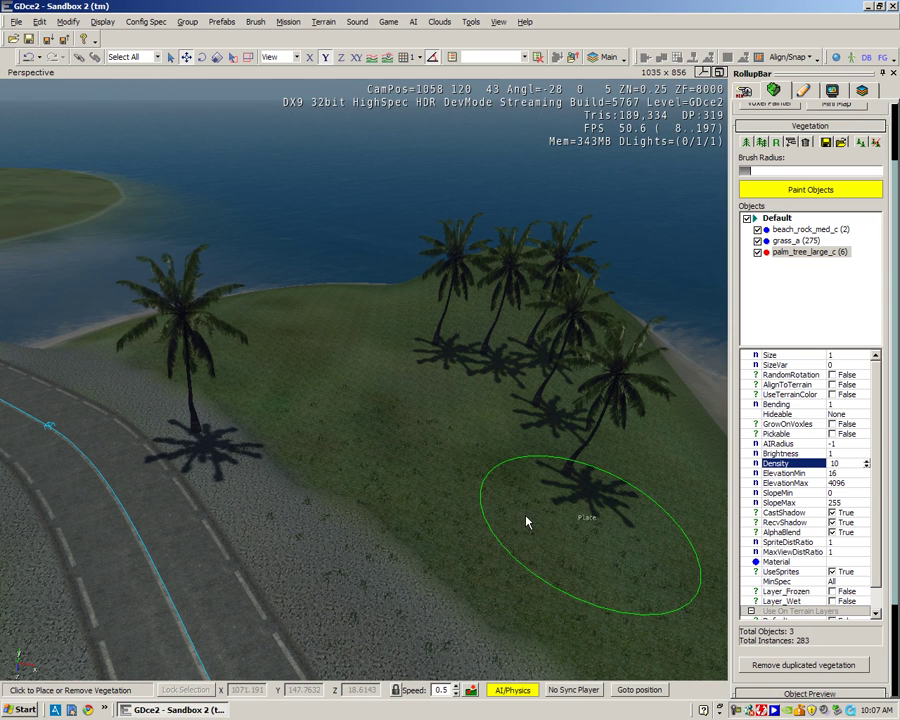
pyautogui.moveTo(376, 432); pyautogui.dragTo(412, 424)
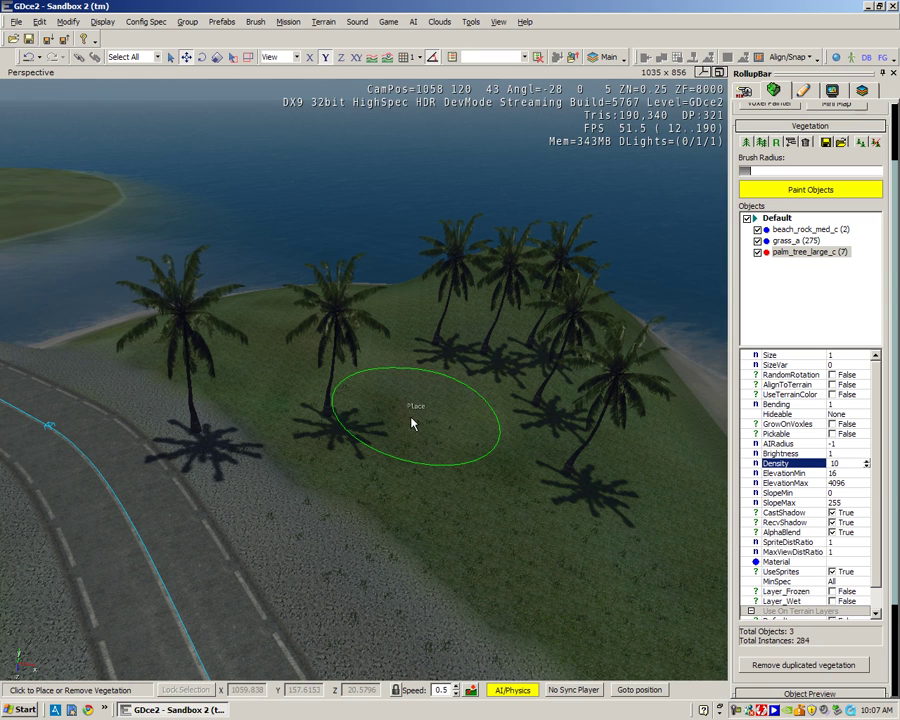
pyautogui.click(28, 57)
pyautogui.click(28, 58)
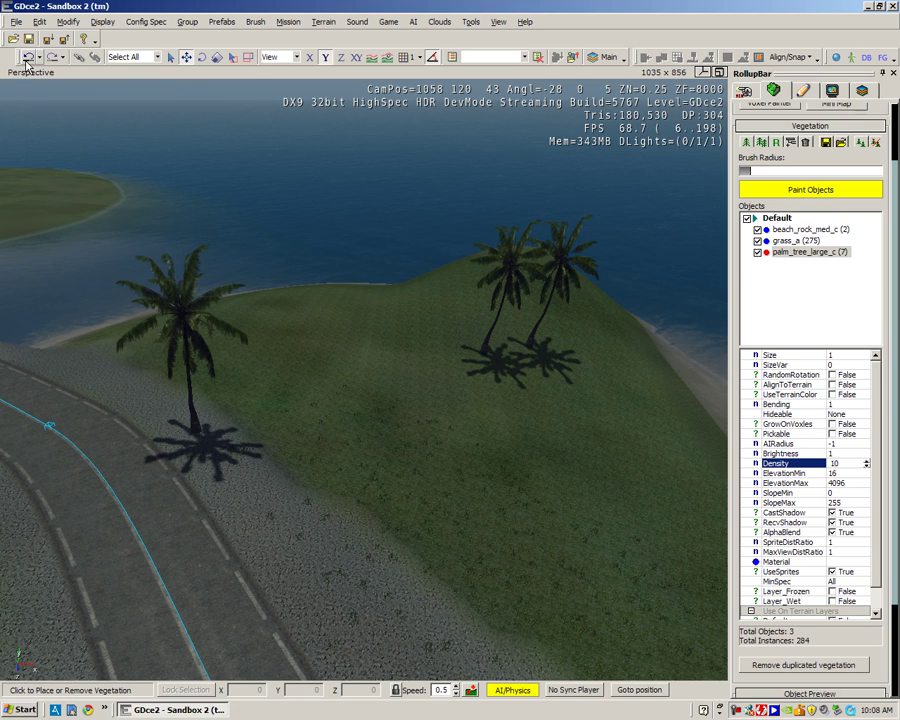
pyautogui.click(28, 62)
# Restrict palm_tree_large_c to the near road terrain layer and paint palms along the causeway's shoulder.
pyautogui.moveTo(374, 309); pyautogui.dragTo(401, 313, button='right')
pyautogui.press('s')
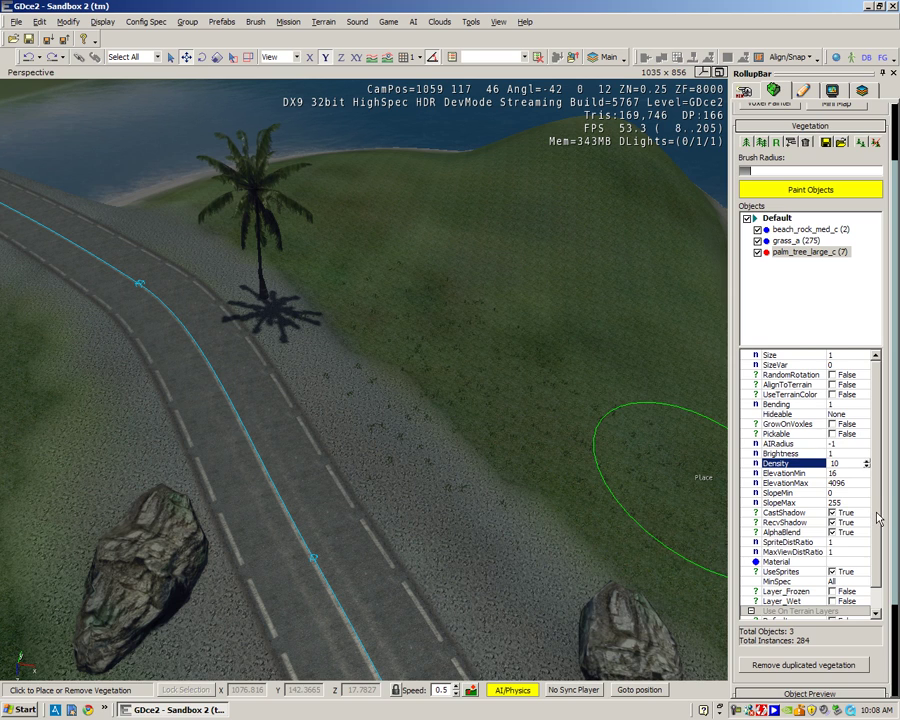
pyautogui.scroll(-1, 878, 518)
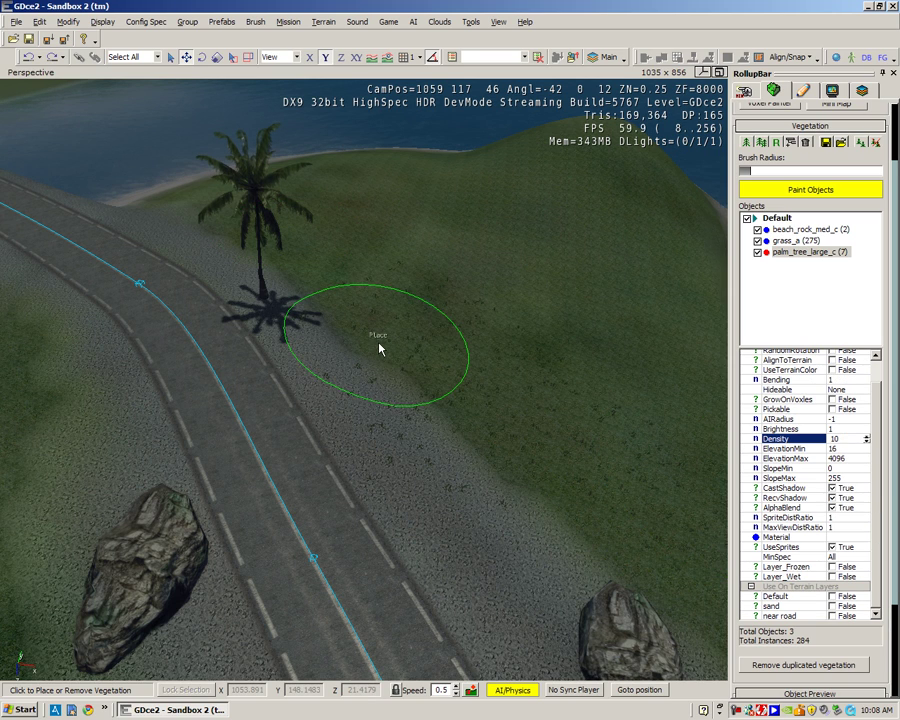
pyautogui.moveTo(458, 402)
pyautogui.mouseDown(button='right')
pyautogui.moveTo(454, 370)
pyautogui.moveTo(476, 378)
pyautogui.moveTo(472, 368)
pyautogui.moveTo(480, 368)
pyautogui.mouseUp(button='right')
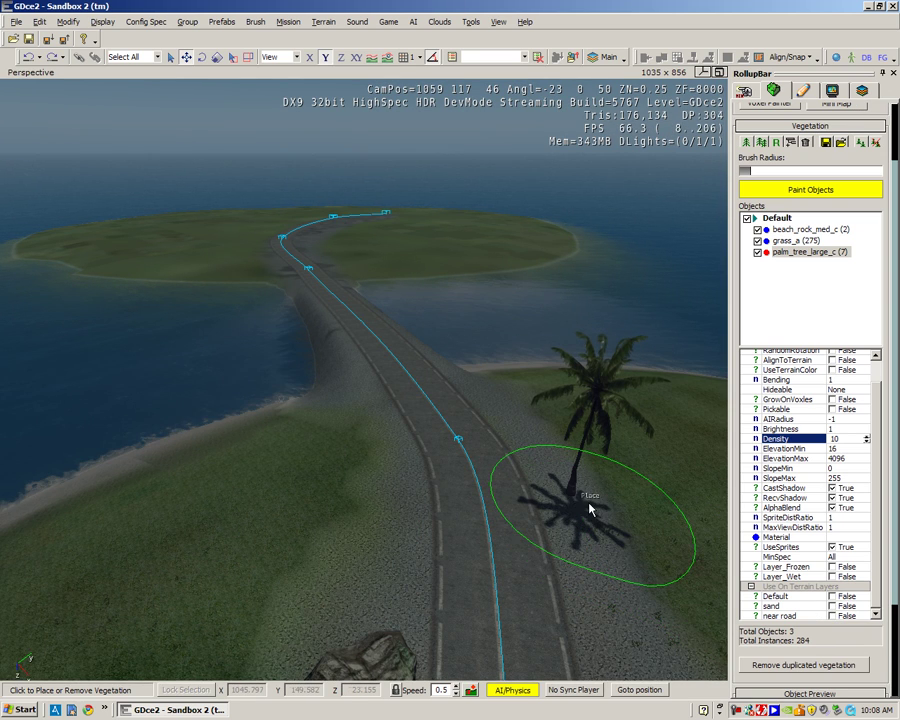
pyautogui.moveTo(589, 509); pyautogui.dragTo(655, 534, button='right')
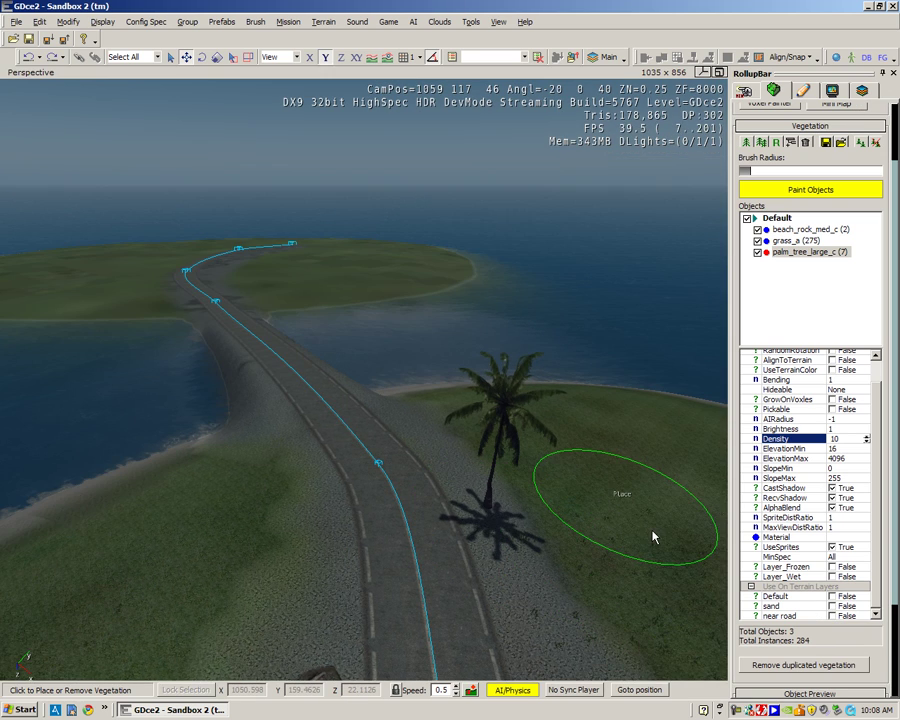
pyautogui.click(834, 615)
pyautogui.moveTo(656, 524)
pyautogui.mouseDown(button='right')
pyautogui.moveTo(684, 529)
pyautogui.moveTo(654, 524)
pyautogui.moveTo(689, 579)
pyautogui.moveTo(633, 532)
pyautogui.moveTo(642, 533)
pyautogui.moveTo(634, 504)
pyautogui.moveTo(682, 560)
pyautogui.mouseUp(button='right')
pyautogui.press('w')
pyautogui.press('w')
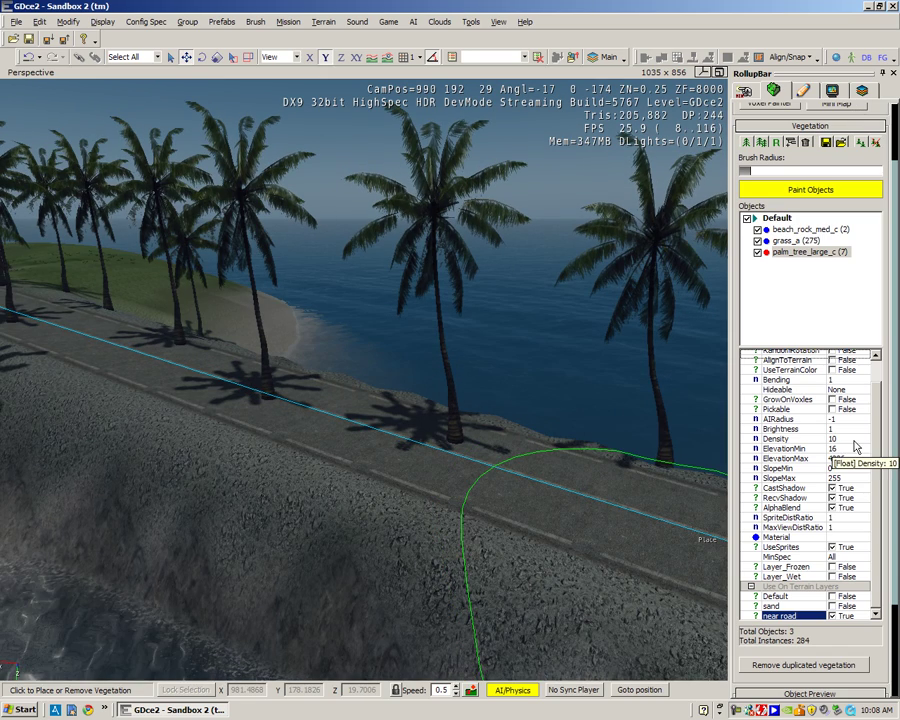
# Set the Density of palm_tree_large_c to 30 and paint more widely spaced palms along the road's gravel edges.
pyautogui.click(840, 438)
pyautogui.write('30')
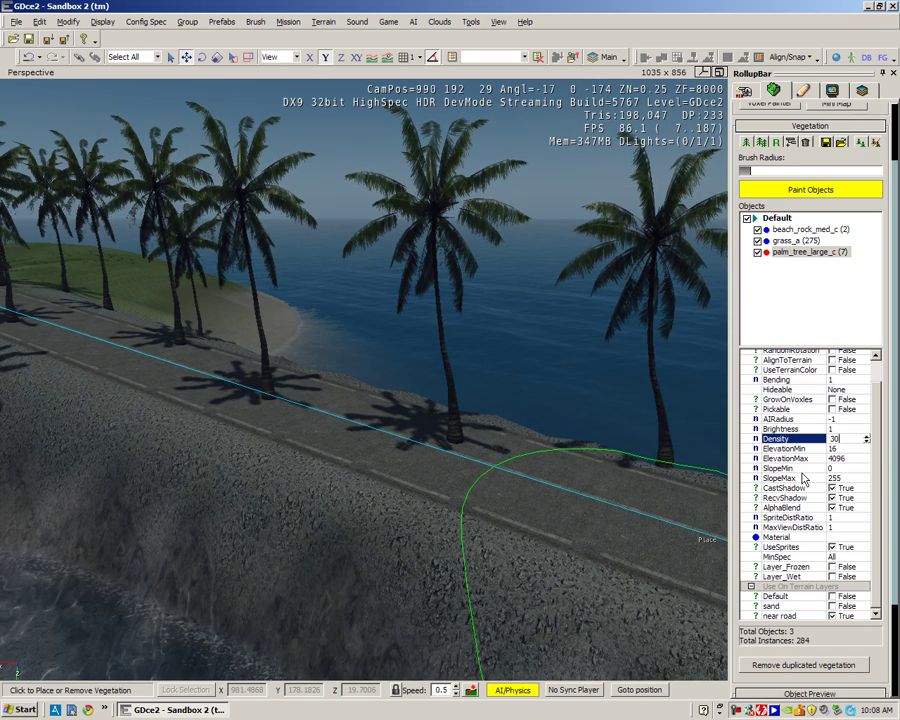
pyautogui.click(802, 476)
pyautogui.moveTo(412, 474); pyautogui.dragTo(399, 470, button='right')
pyautogui.press('s')
pyautogui.press('w')
pyautogui.press('s')
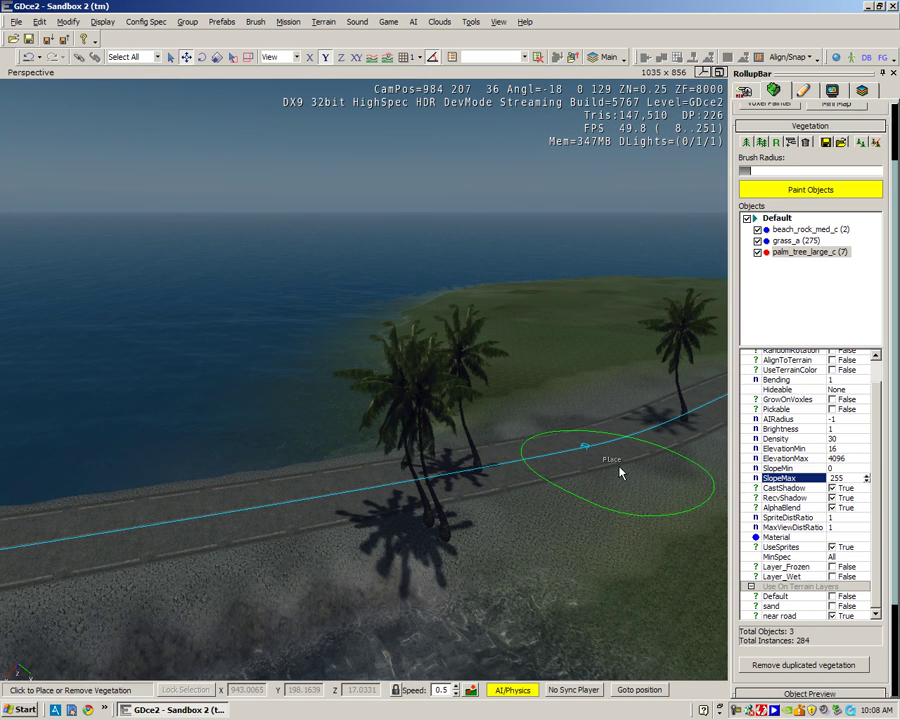
# Switch the palm's terrain layer restriction from near road to sand and paint palms along the beaches.
pyautogui.click(834, 616)
pyautogui.click(832, 606)
pyautogui.moveTo(534, 538); pyautogui.dragTo(534, 533, button='right')
pyautogui.press('w')
pyautogui.press('s')
pyautogui.press('w')
pyautogui.press('w')
pyautogui.press('s')
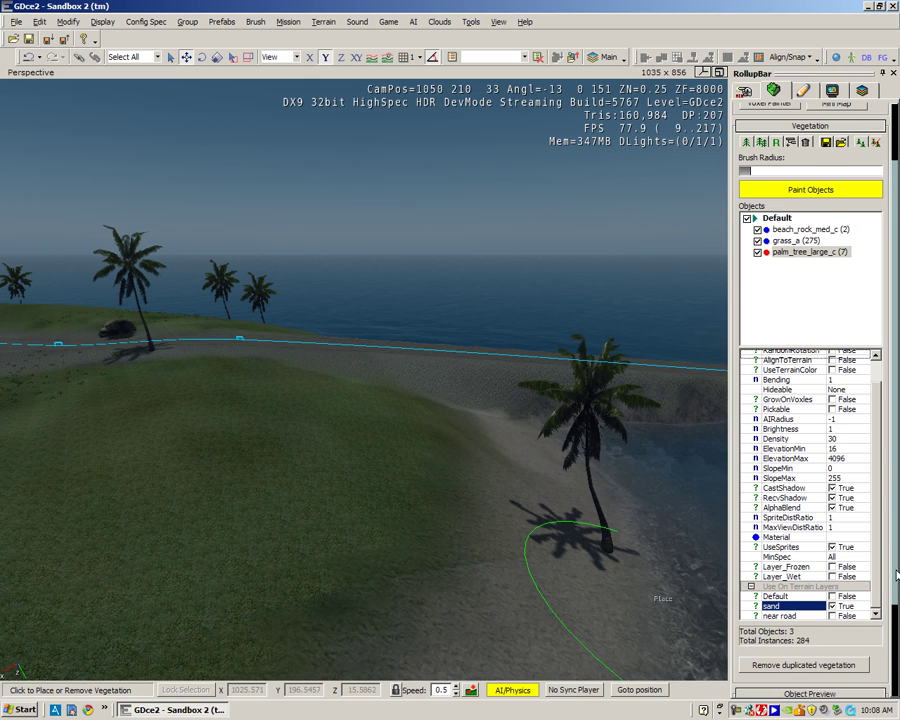
# Examine the painted palms, the grass and the roadside from close up and from farther away.
pyautogui.moveTo(896, 577); pyautogui.dragTo(897, 654)
pyautogui.scroll(3, 897, 652)
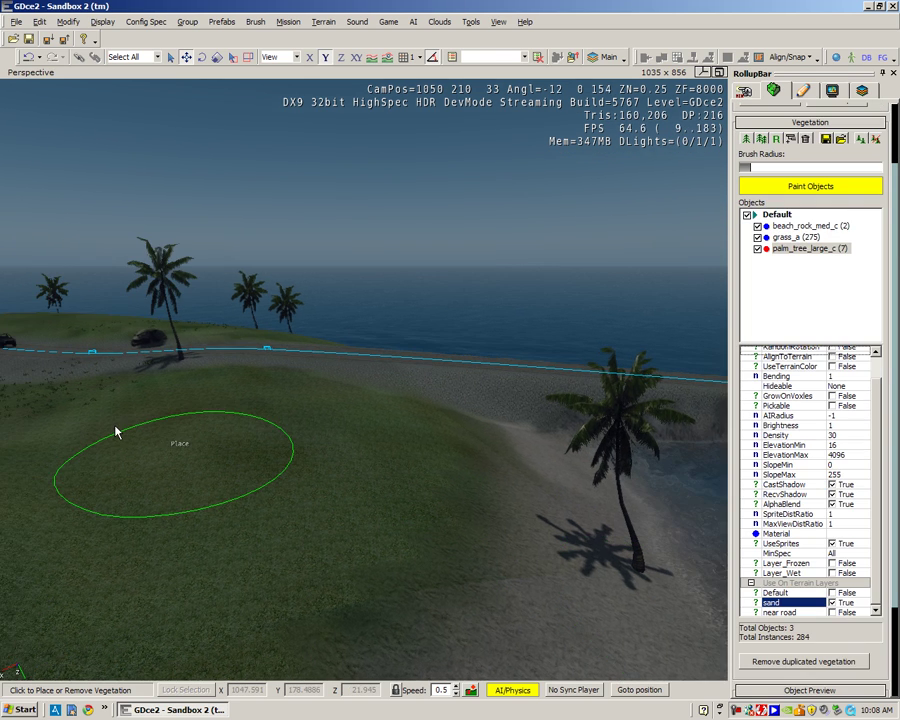
pyautogui.moveTo(116, 428); pyautogui.dragTo(155, 452, button='right')
pyautogui.press('w')
pyautogui.moveTo(155, 453)
pyautogui.mouseDown(button='right')
pyautogui.moveTo(623, 500)
pyautogui.moveTo(155, 453)
pyautogui.mouseUp(button='right')
pyautogui.press('w')
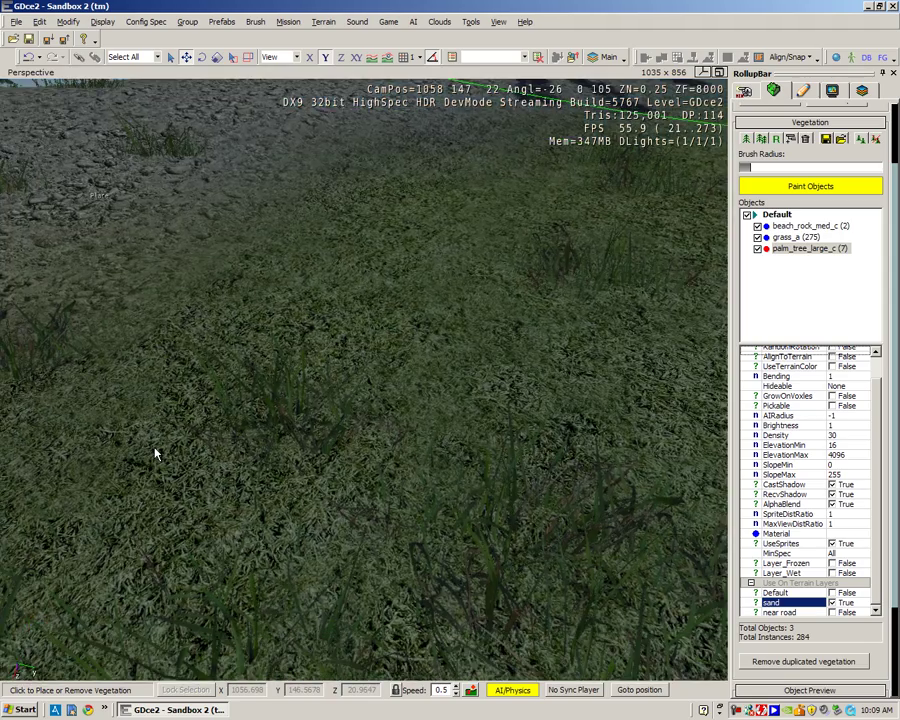
pyautogui.scroll(-5, 155, 453)
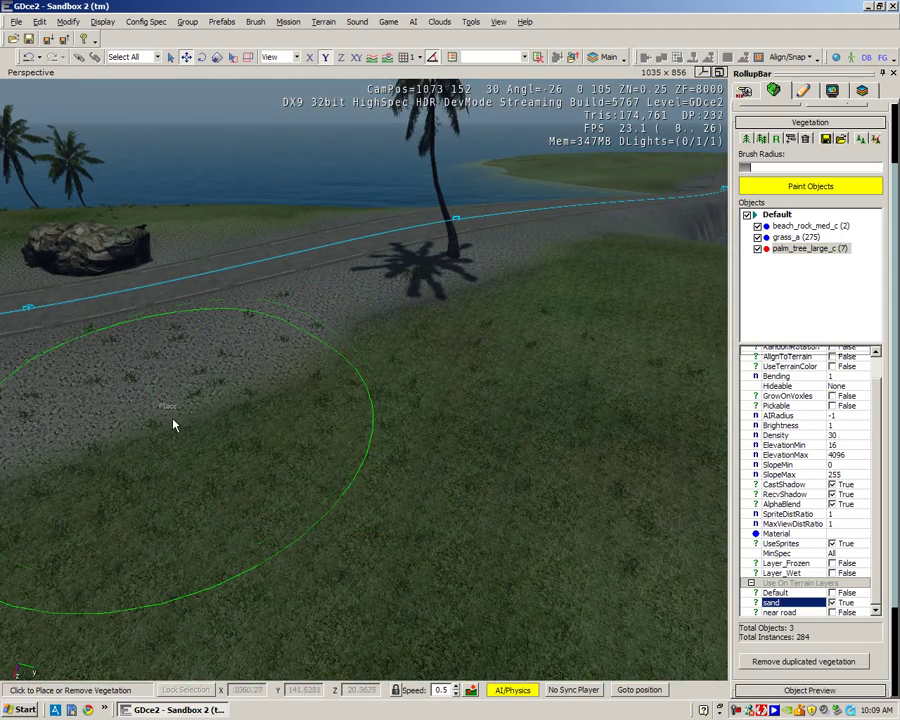
pyautogui.press('w')
pyautogui.moveTo(368, 385); pyautogui.dragTo(368, 385, button='right')
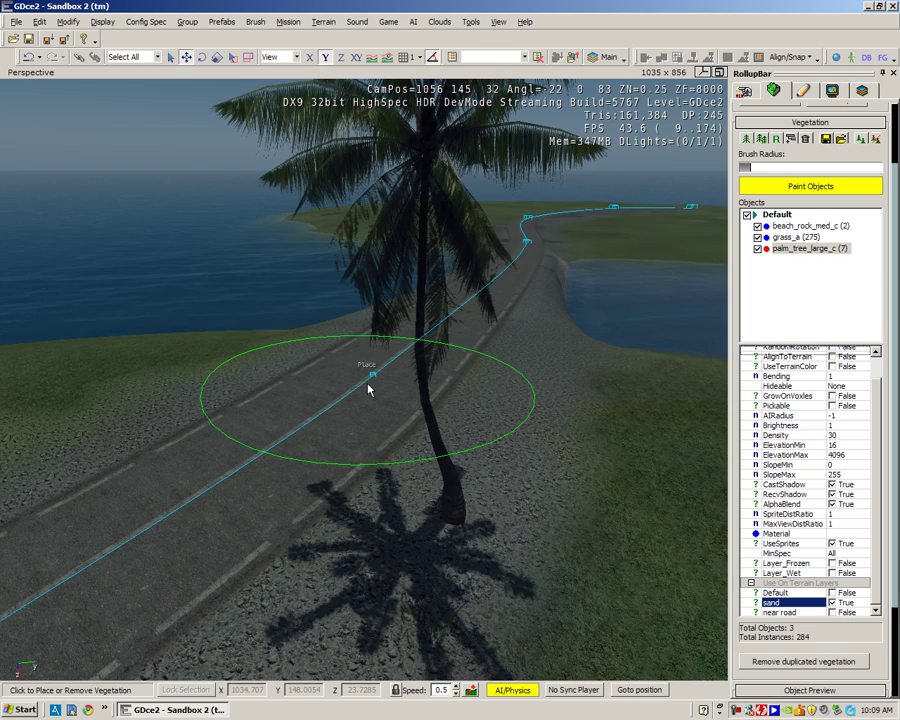
pyautogui.scroll(-3, 368, 390)
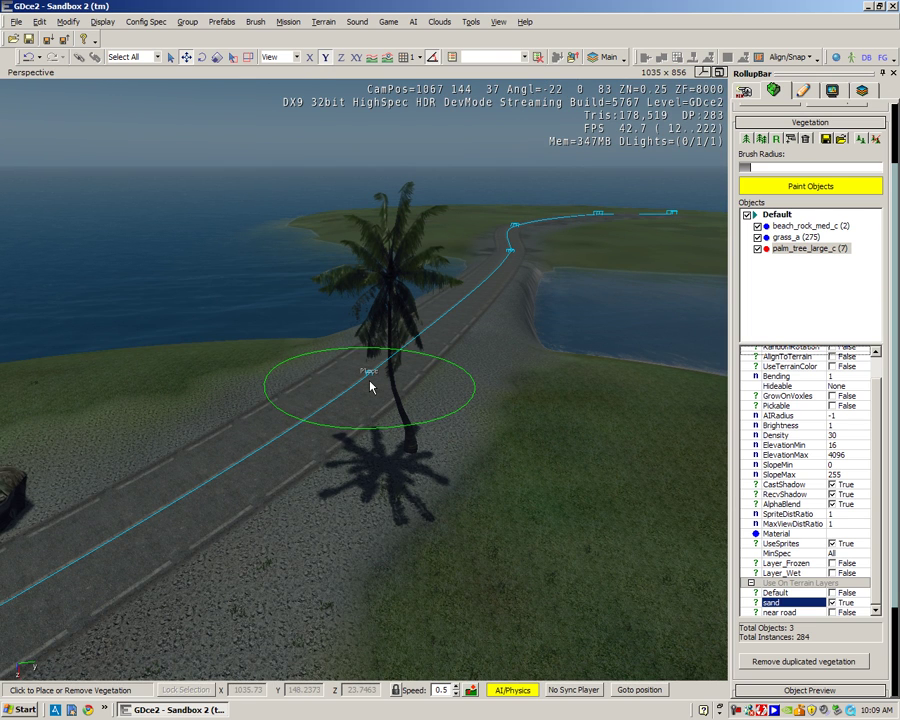